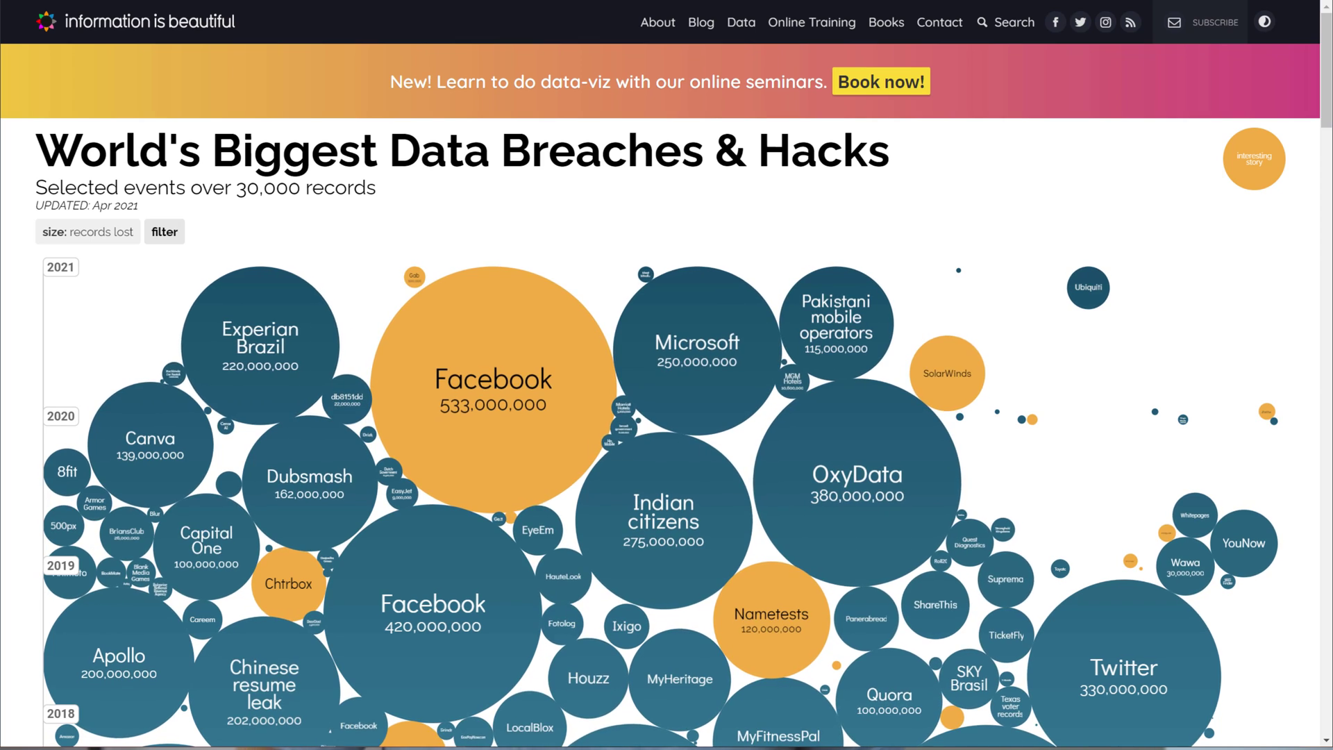
Step: Scroll through the data breaches bubble chart on Information is Beautiful
scroll(339, 671, "down", 2)
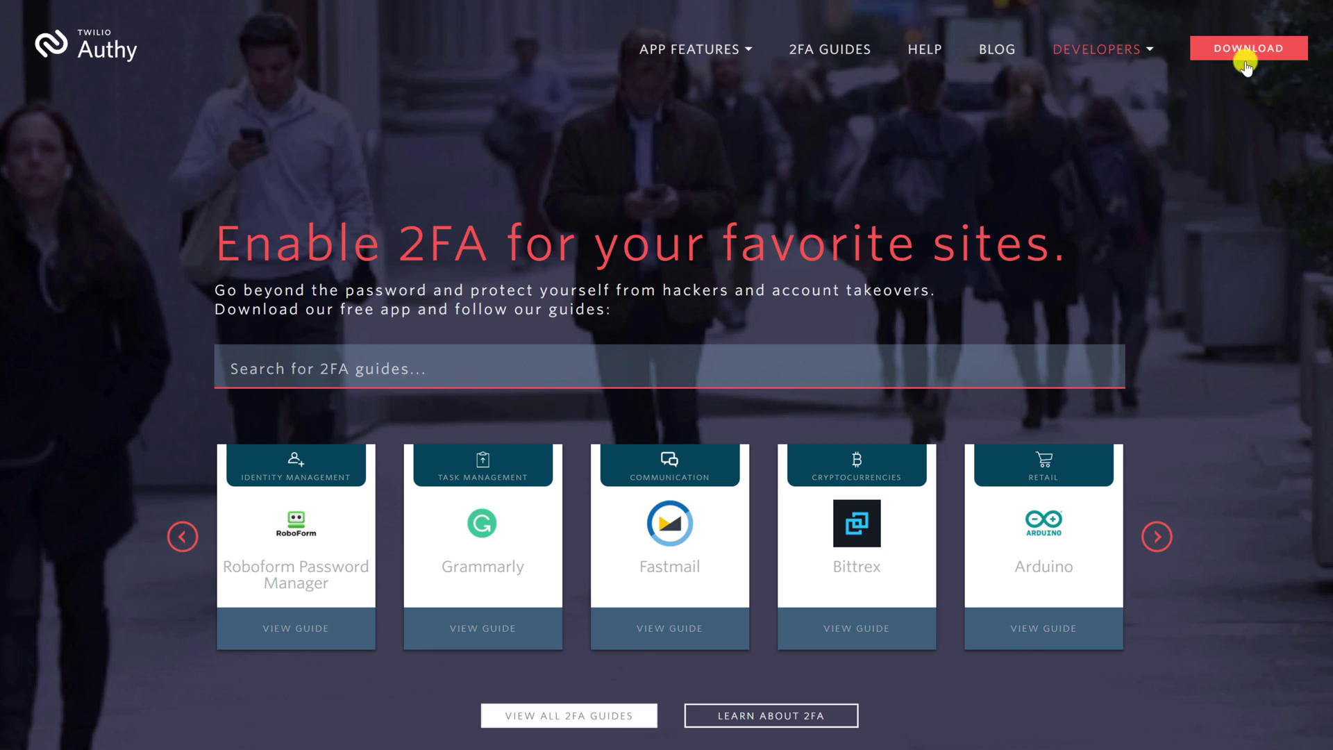
Step: Check which desktop platforms Authy can be downloaded for on its Download page
scroll(936, 132, "down", 1)
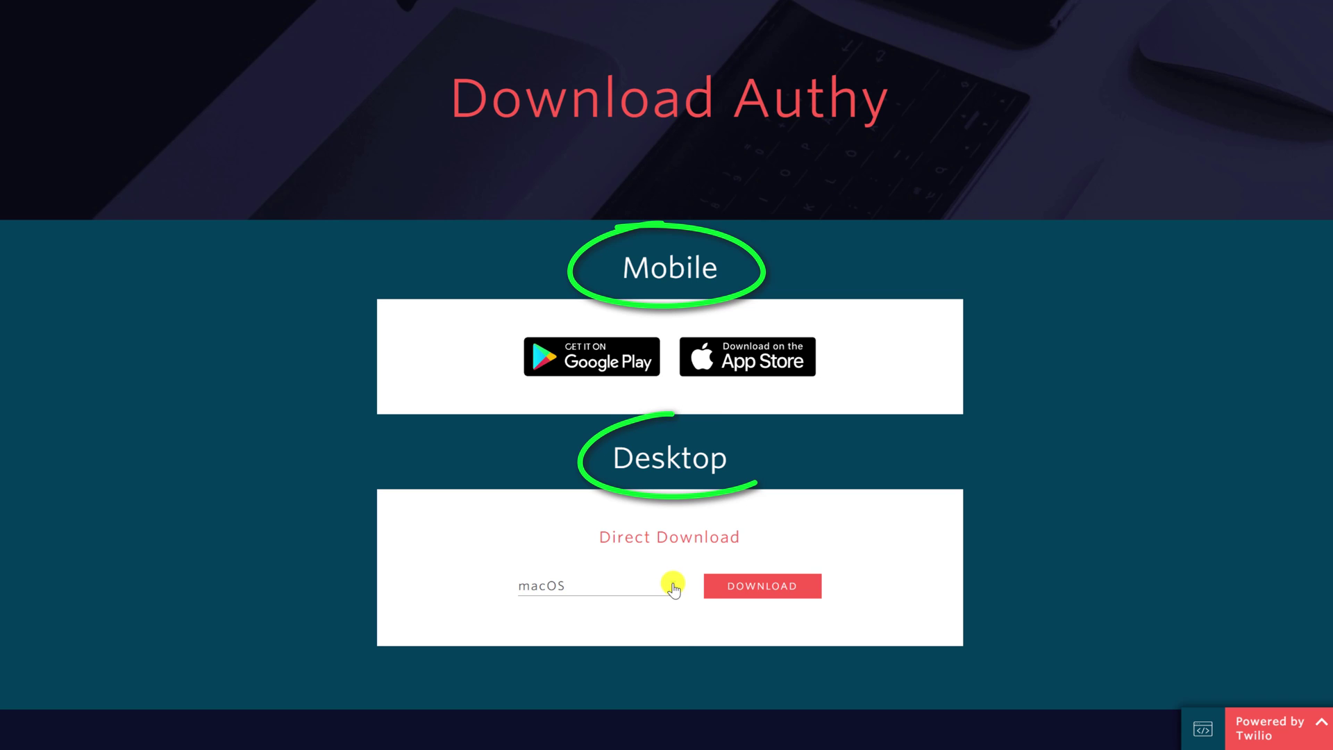
left_click(673, 588)
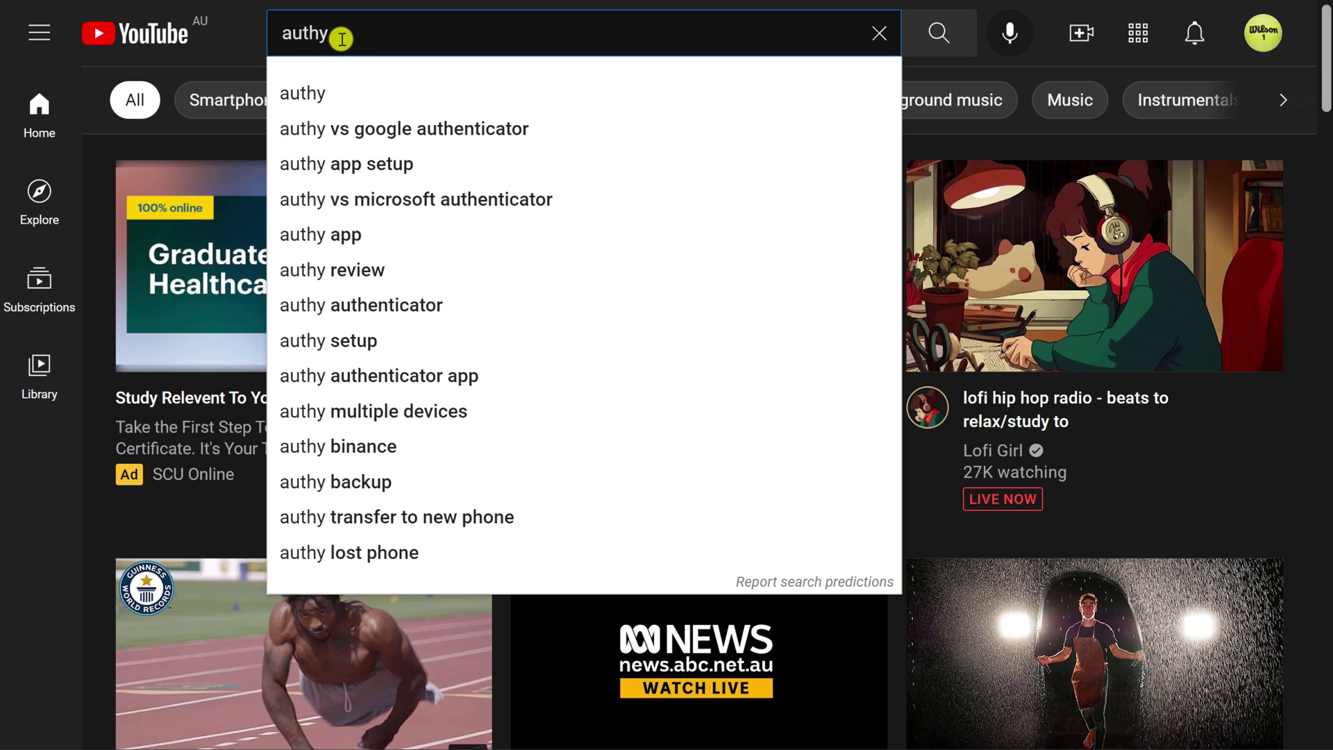
Step: Search YouTube for authy videos using the 'authy' suggestion
left_click(338, 93)
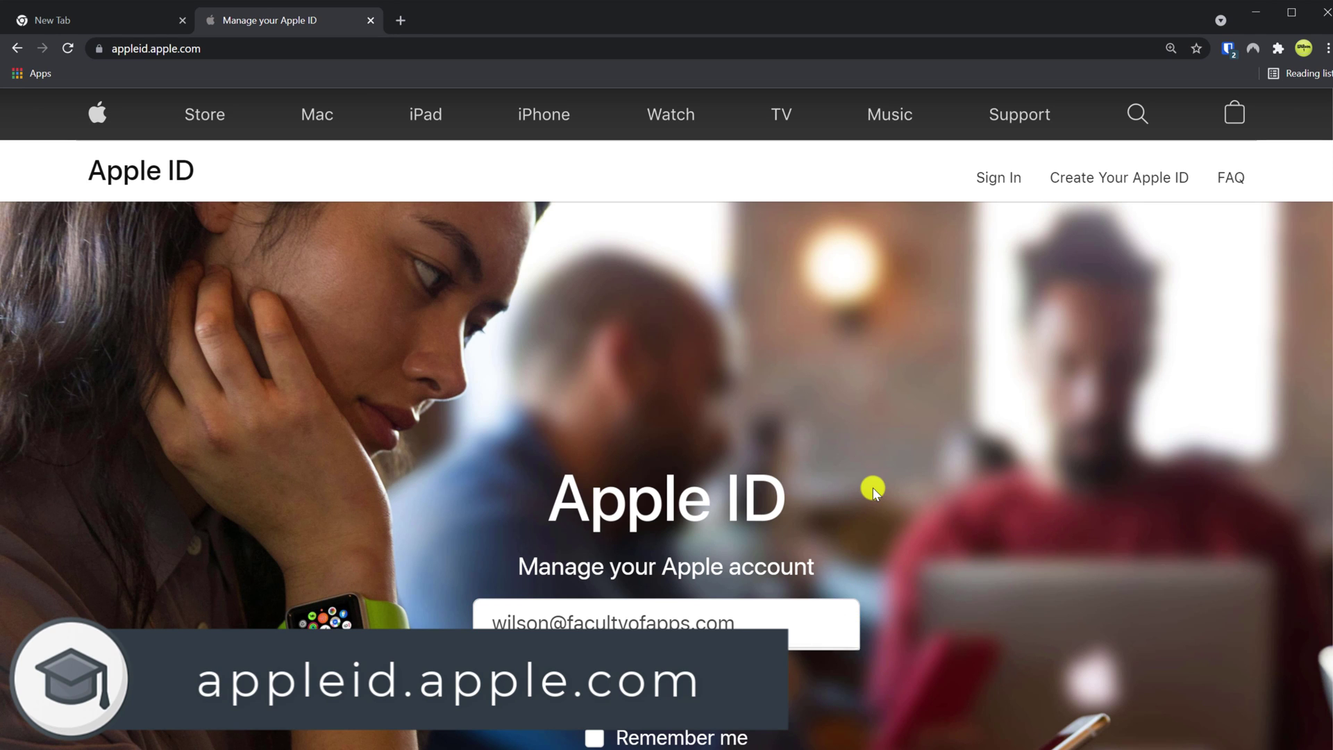
Step: Sign in to the Apple ID account and confirm Two-Factor Authentication is On under Security
left_click(834, 661)
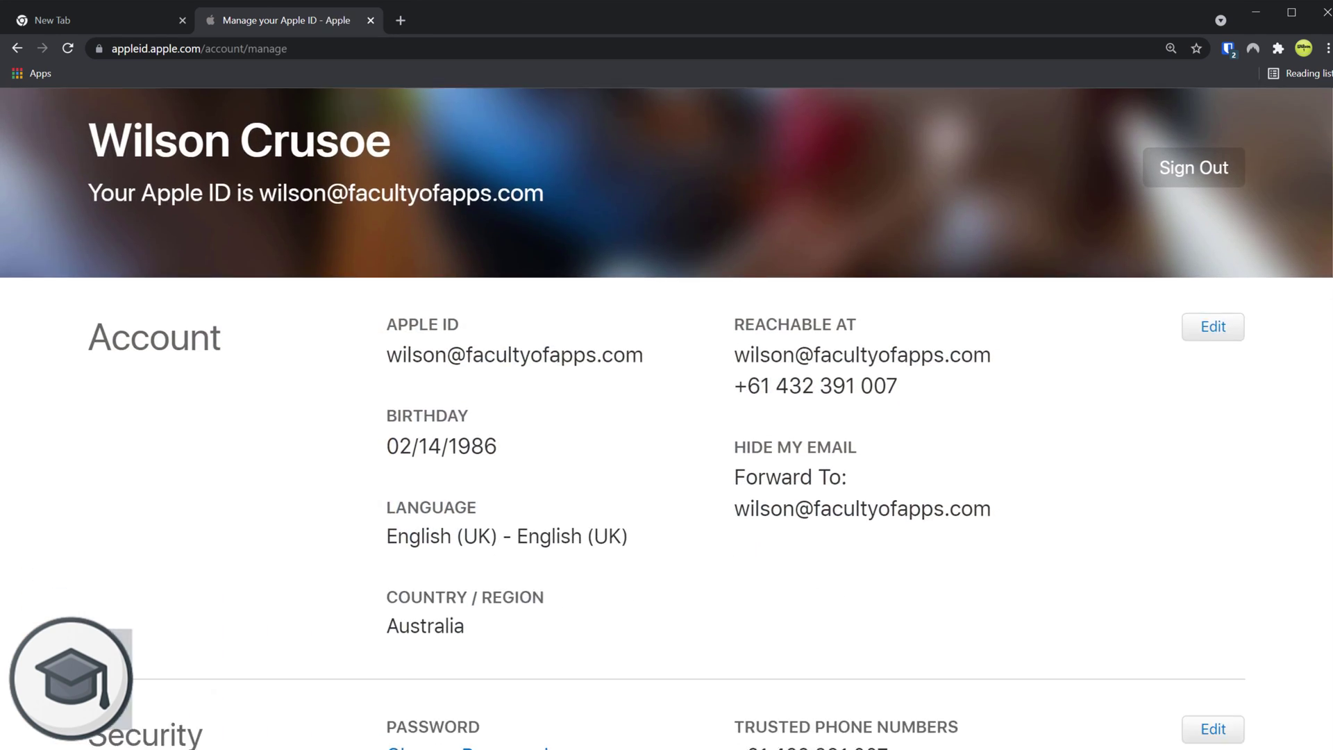
scroll(667, 417, "down", 5)
scroll(666, 416, "down", 2)
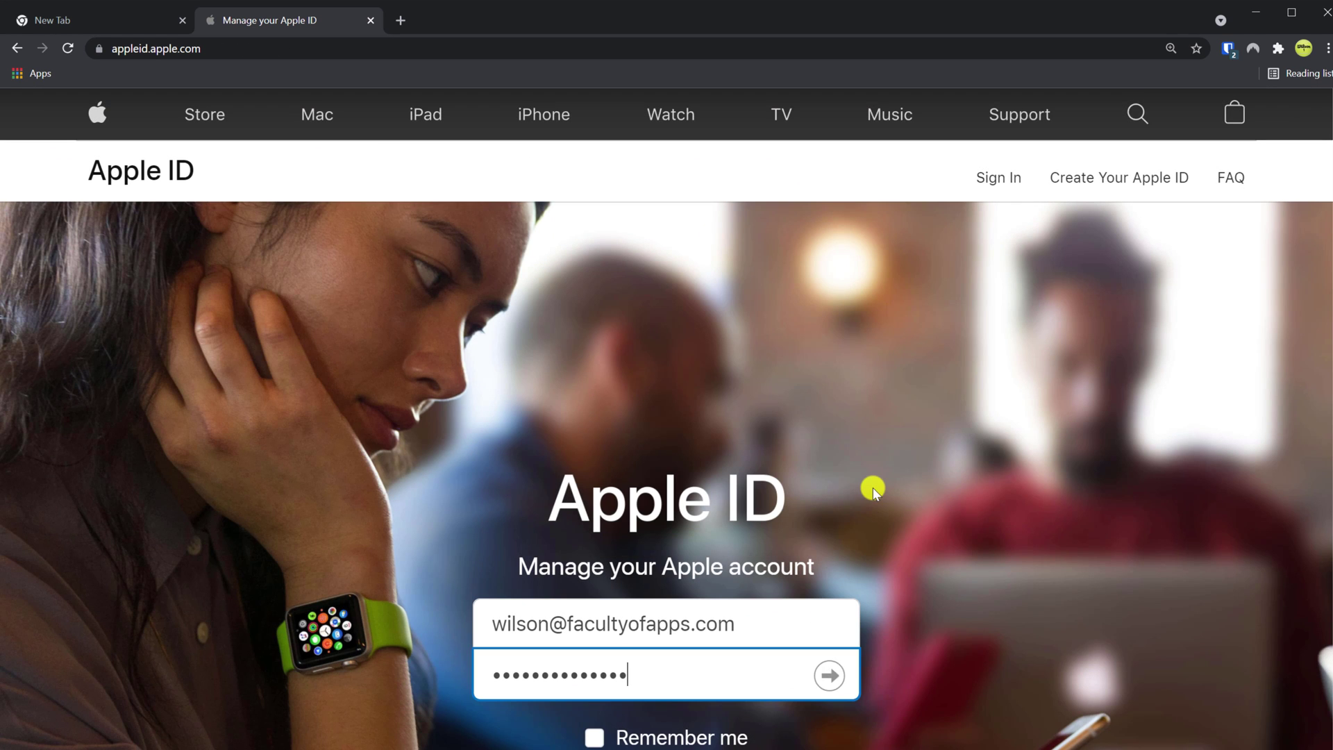
left_click(830, 675)
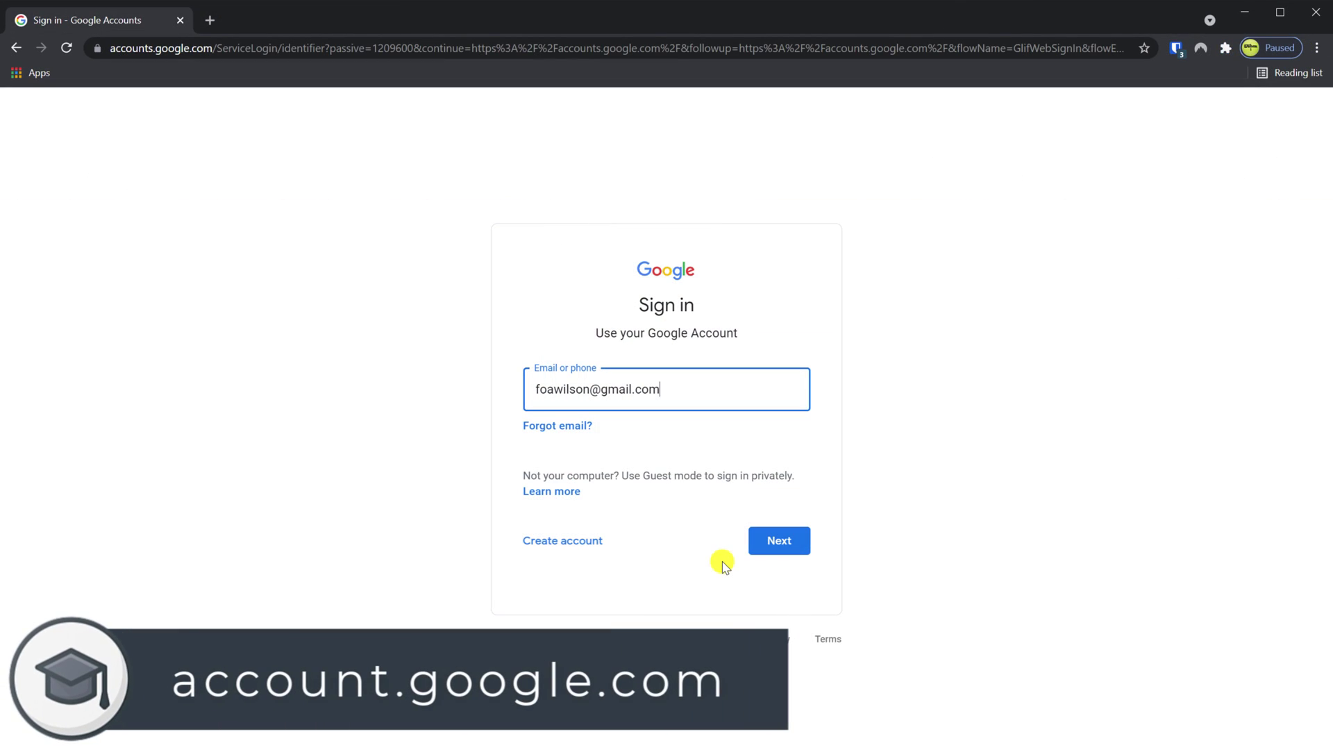
Step: Sign in to Google and go to the Manage your Google Account page
left_click(783, 545)
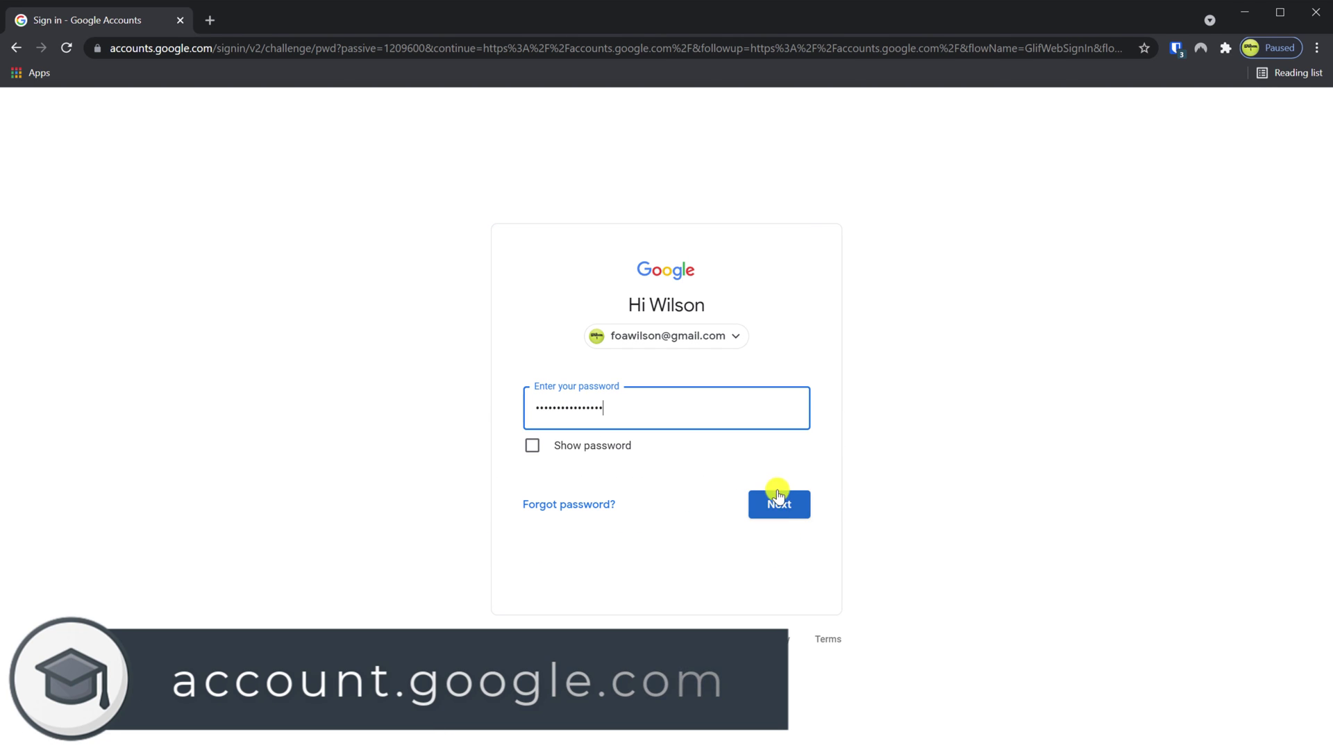
left_click(781, 504)
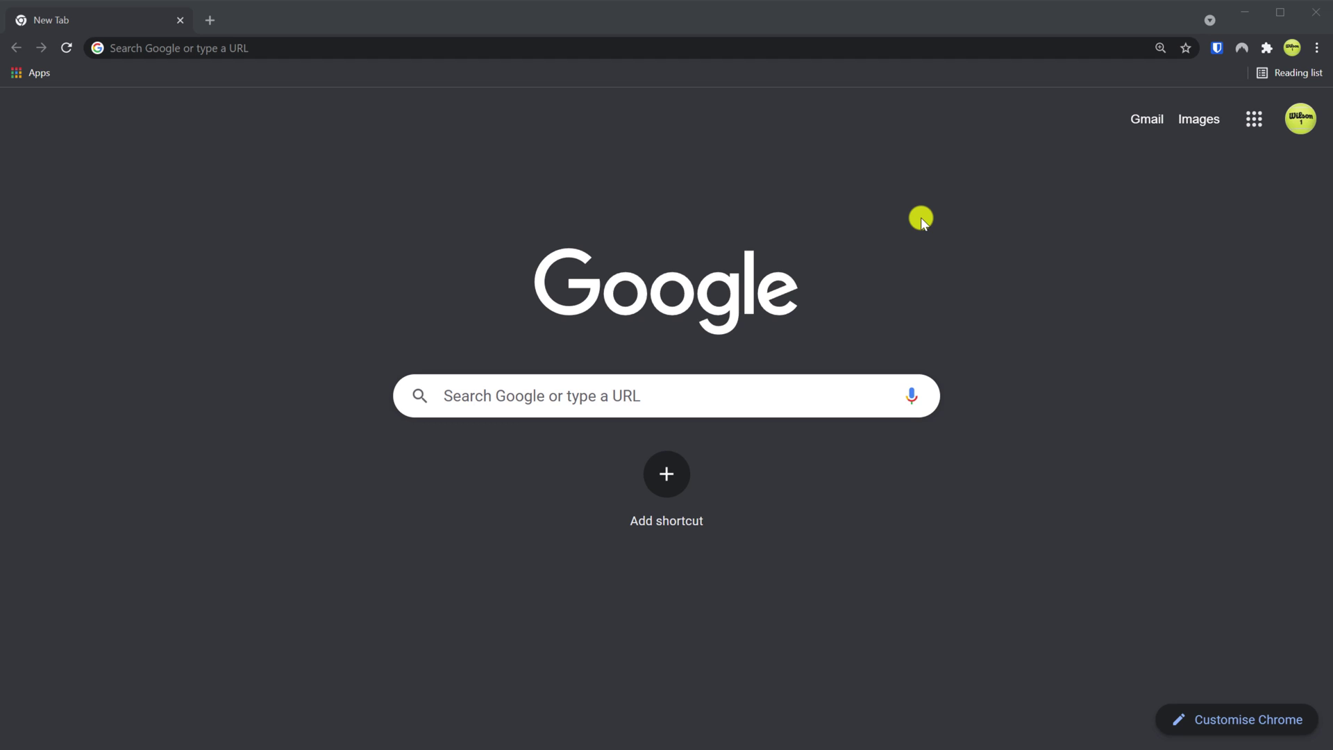
left_click(1303, 132)
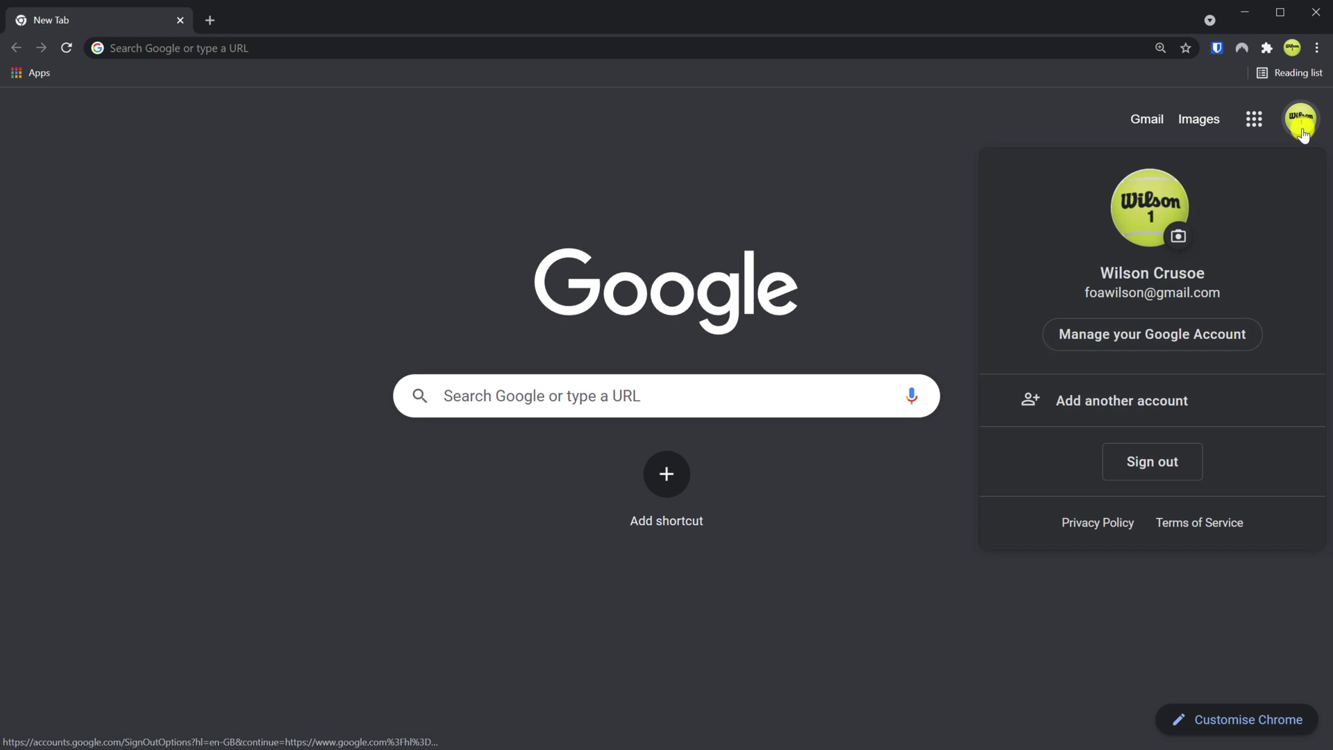
left_click(1215, 333)
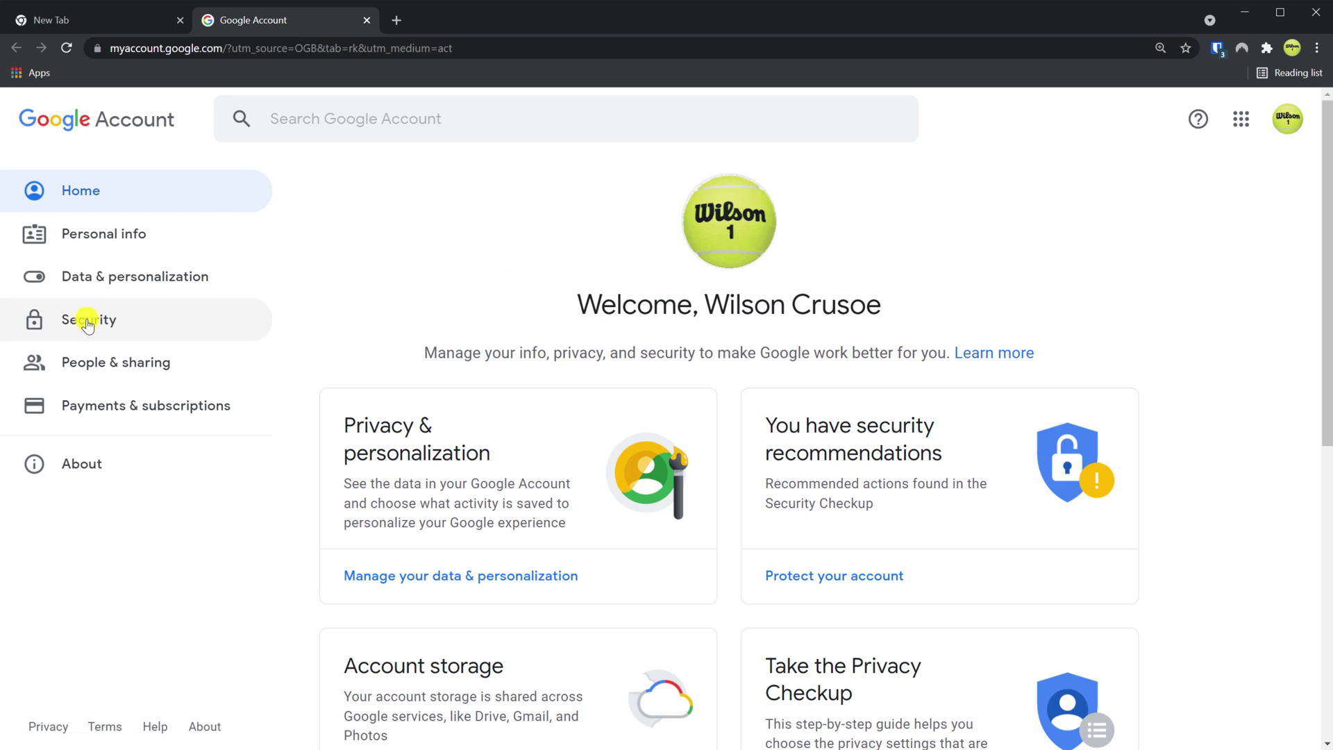
Step: Open 2-Step Verification under Security, re-entering the password to verify identity
left_click(87, 320)
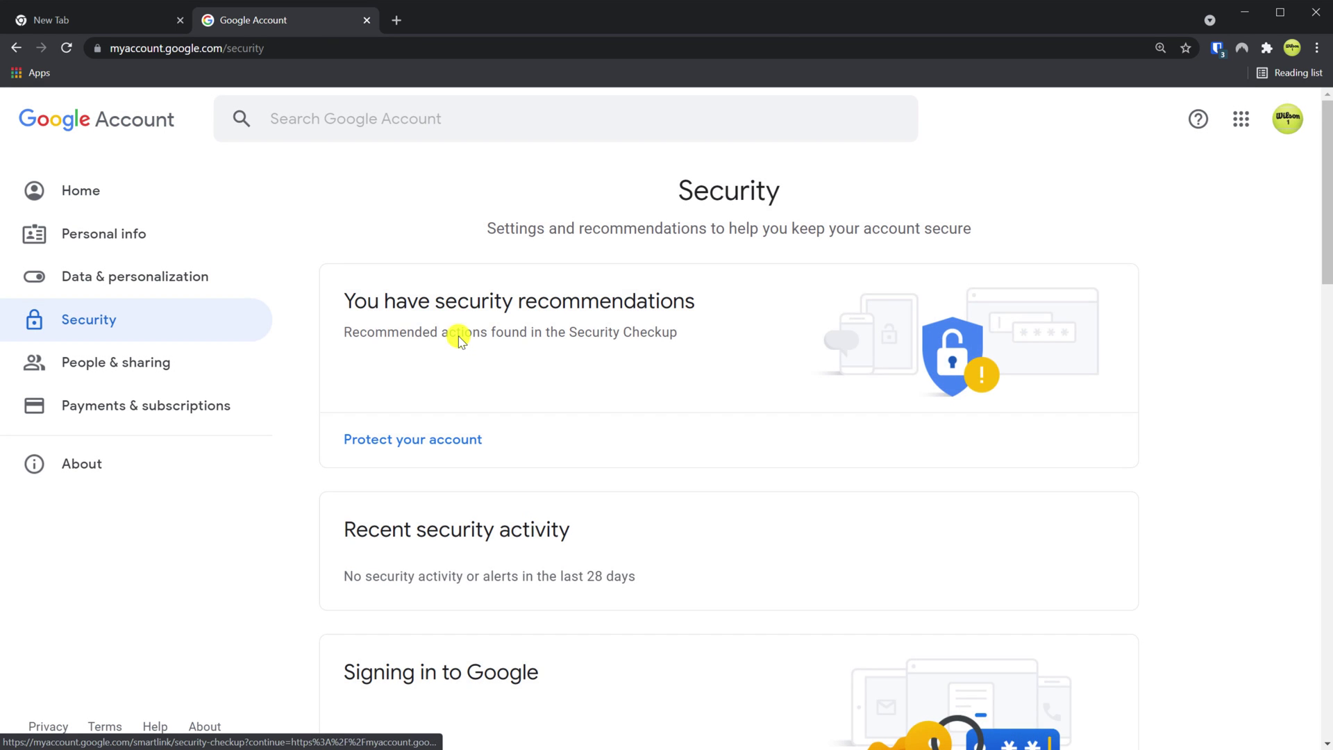
scroll(460, 338, "down", 5)
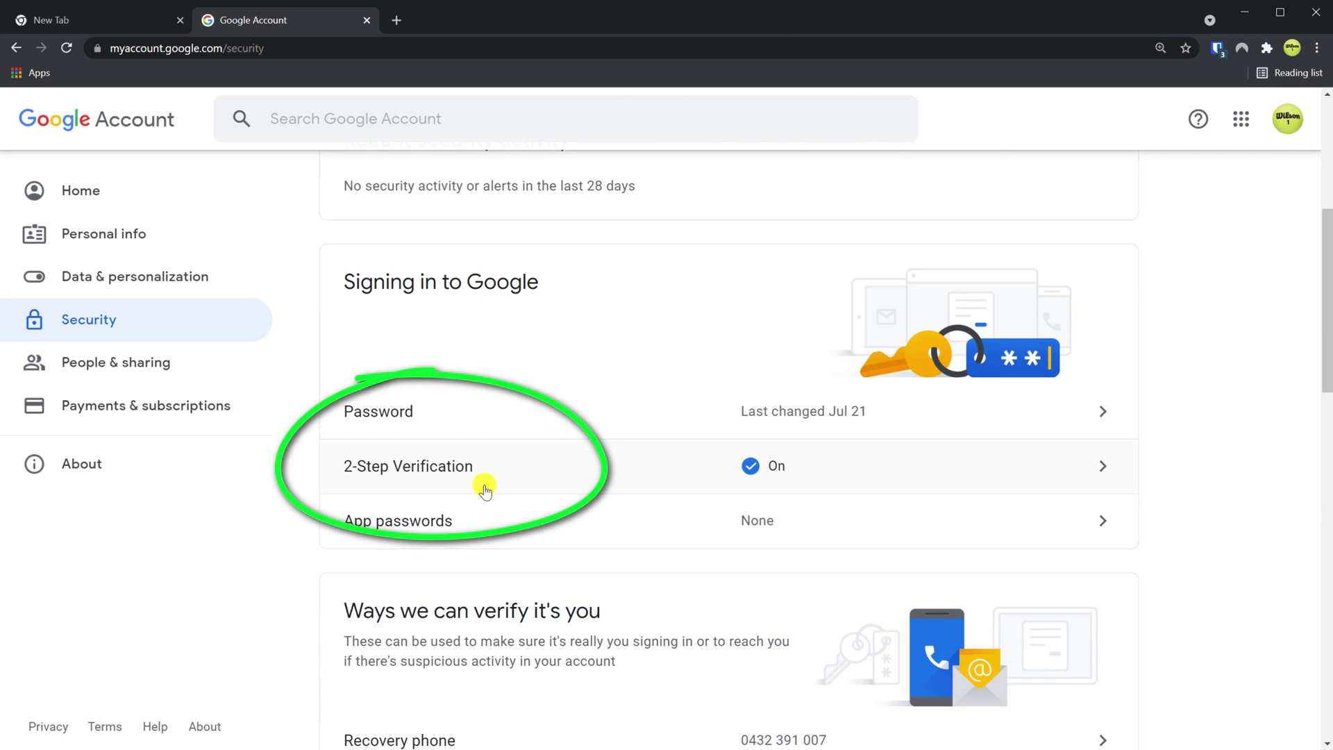
left_click(1077, 470)
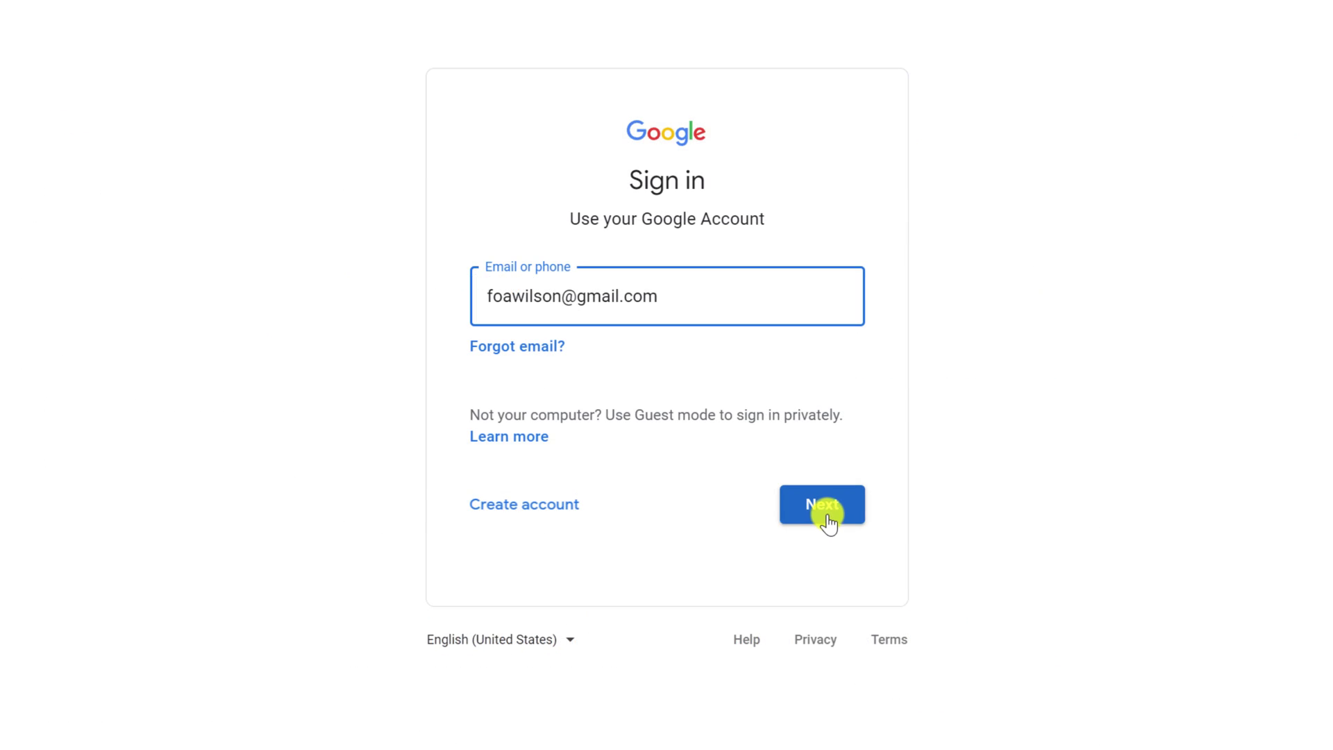
left_click(829, 522)
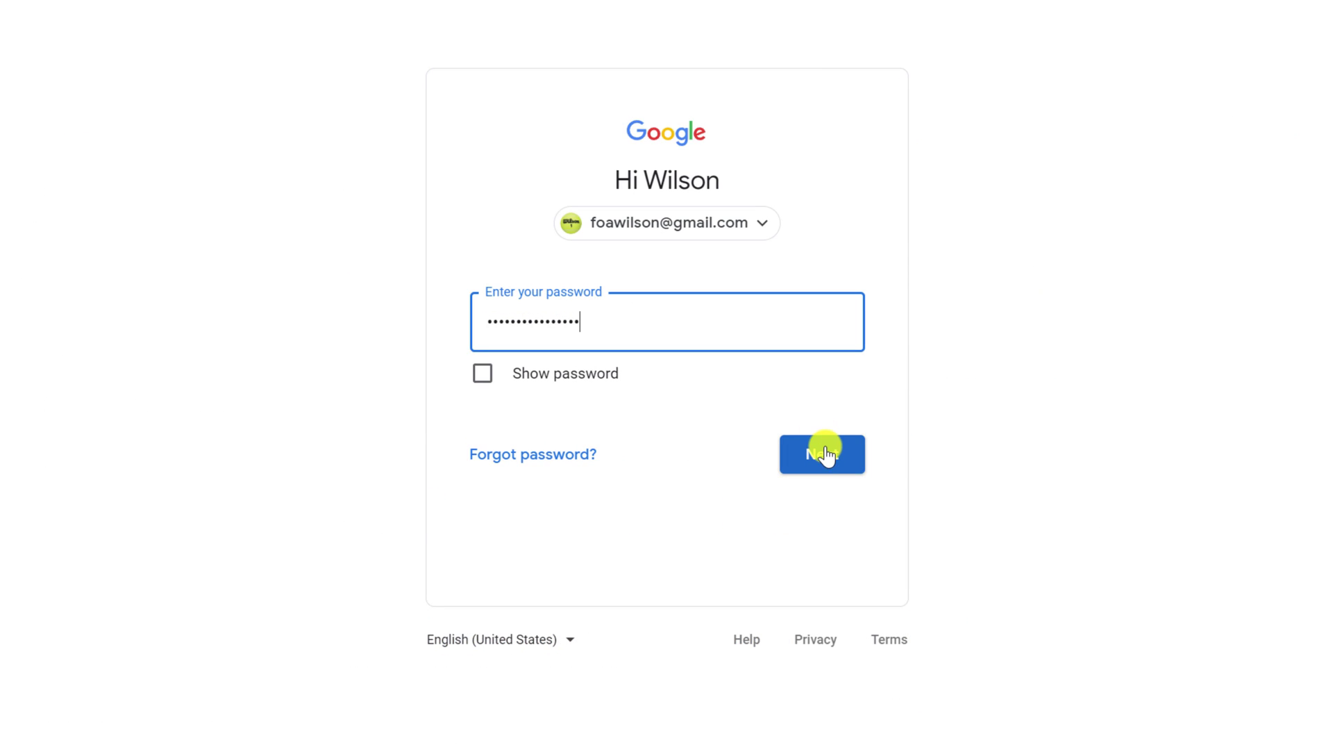
left_click(825, 460)
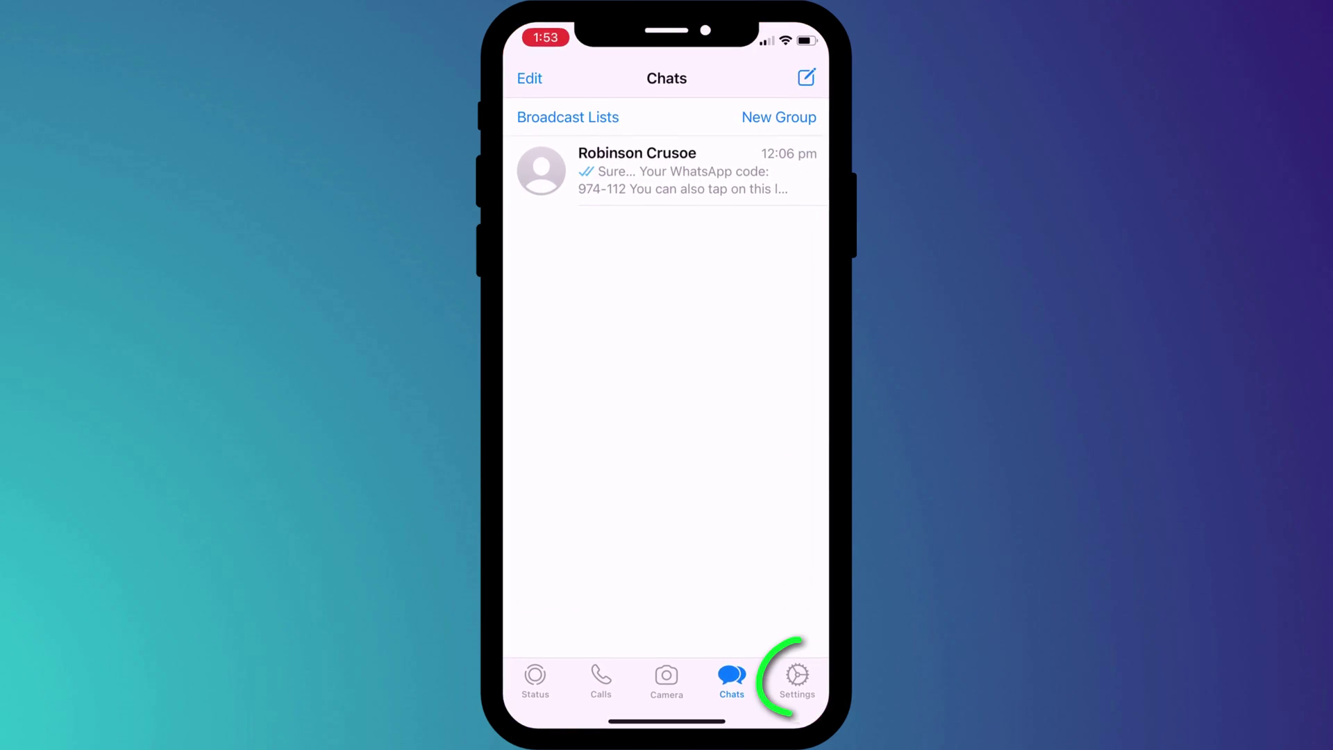
Step: Enable WhatsApp two-step verification under Settings > Account and enter a six-digit PIN
left_click(797, 677)
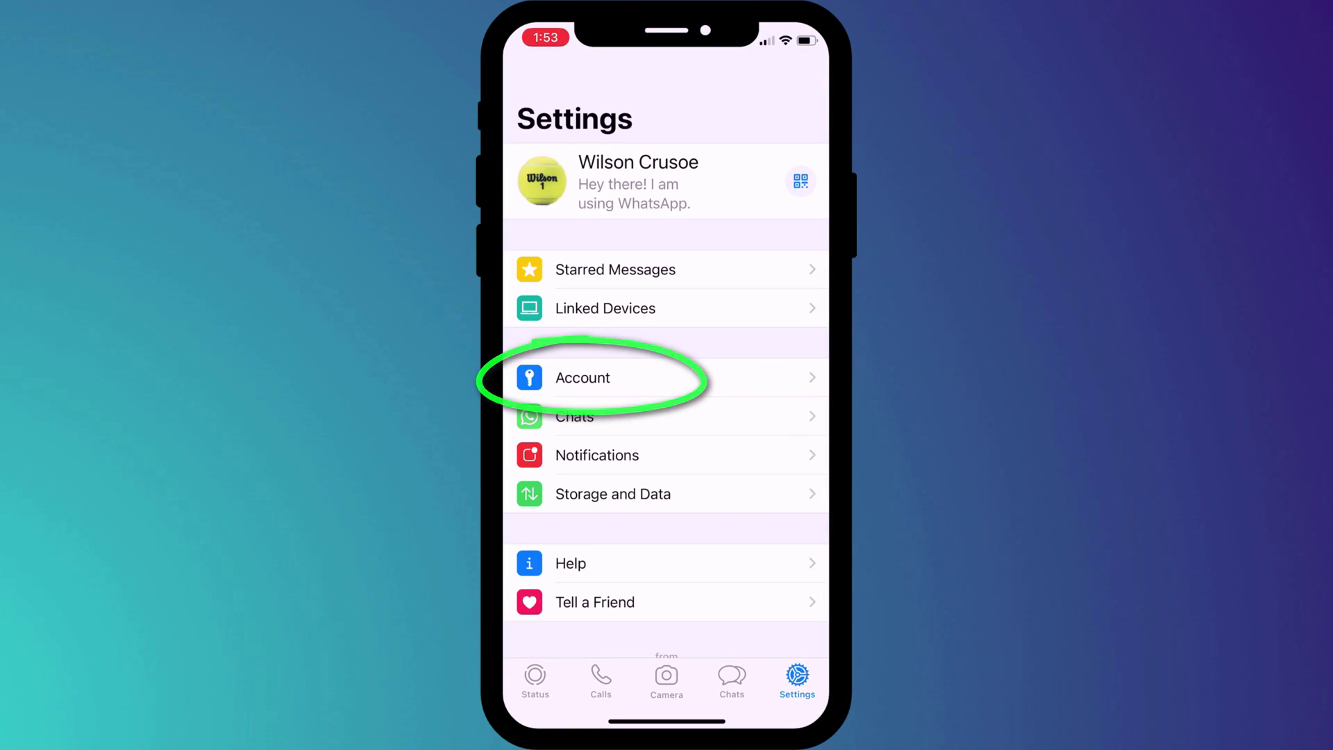
left_click(583, 377)
left_click(588, 225)
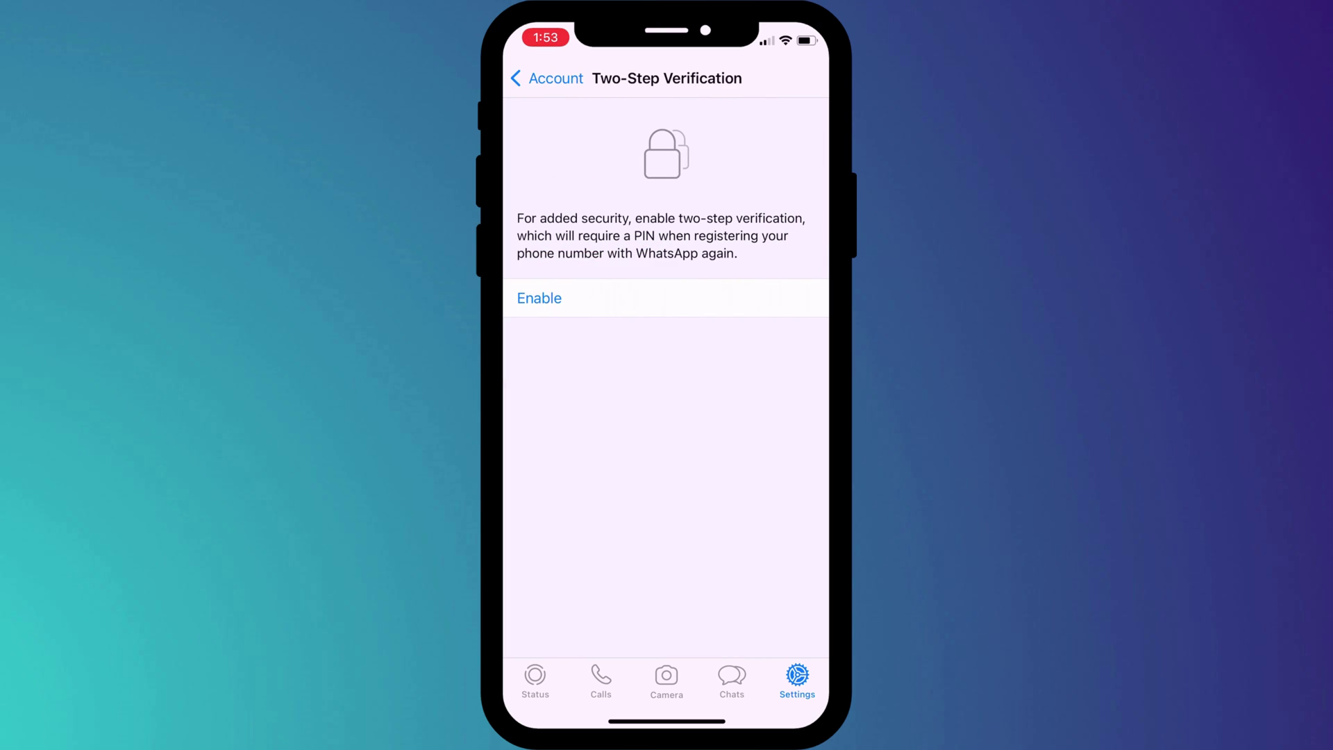
left_click(538, 298)
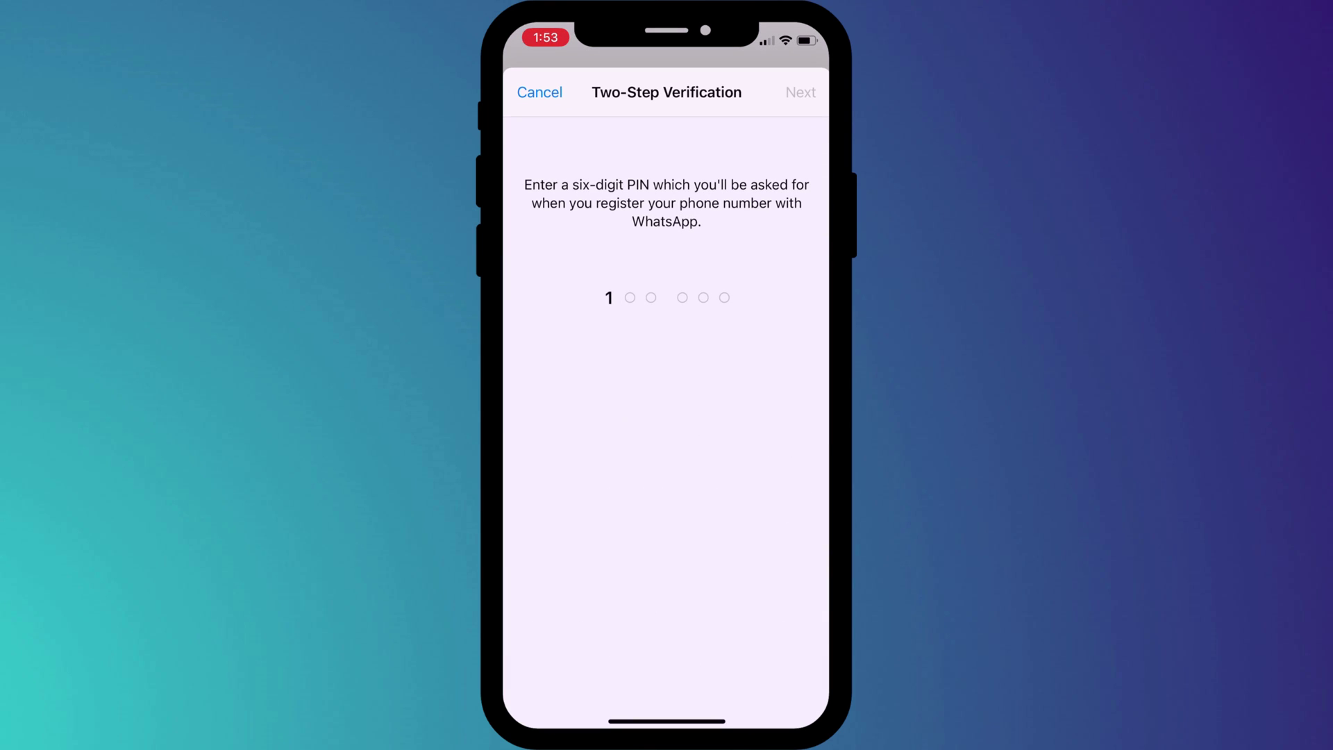
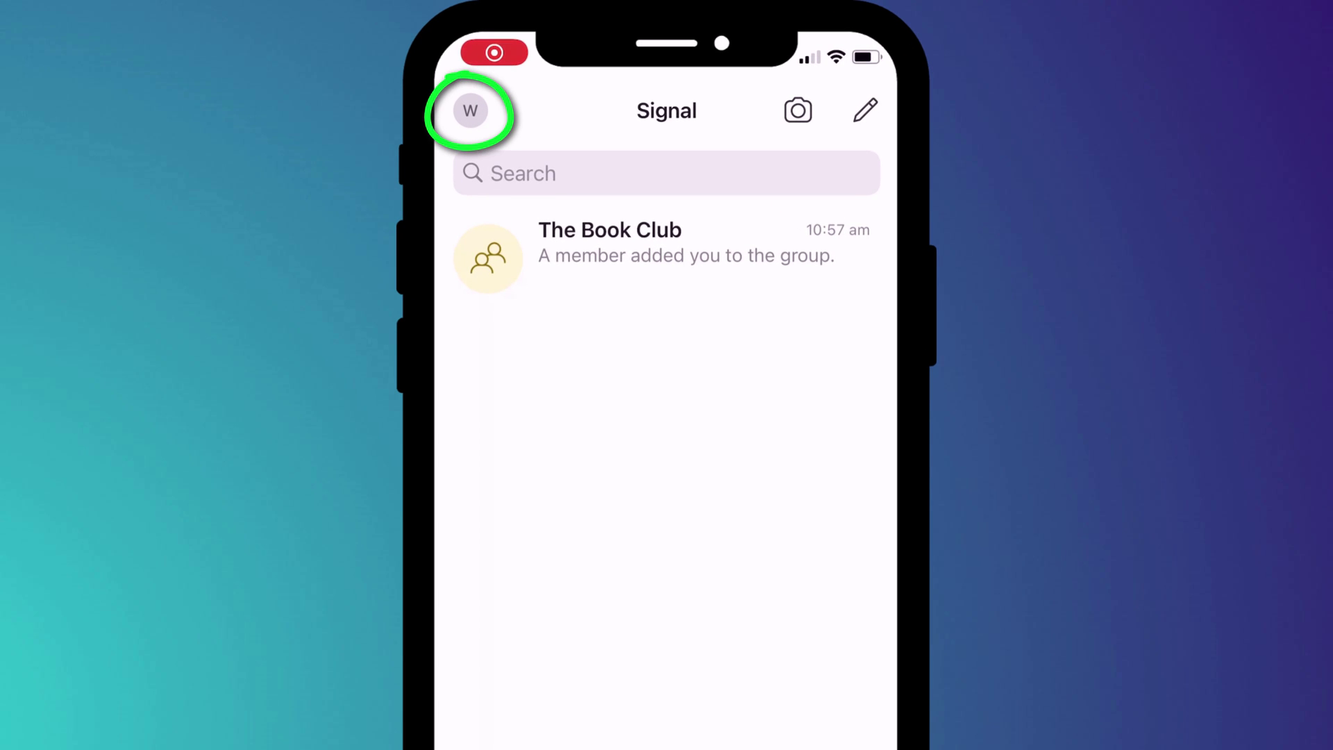
Step: Create a Signal PIN from Account settings and switch on Registration Lock
left_click(471, 111)
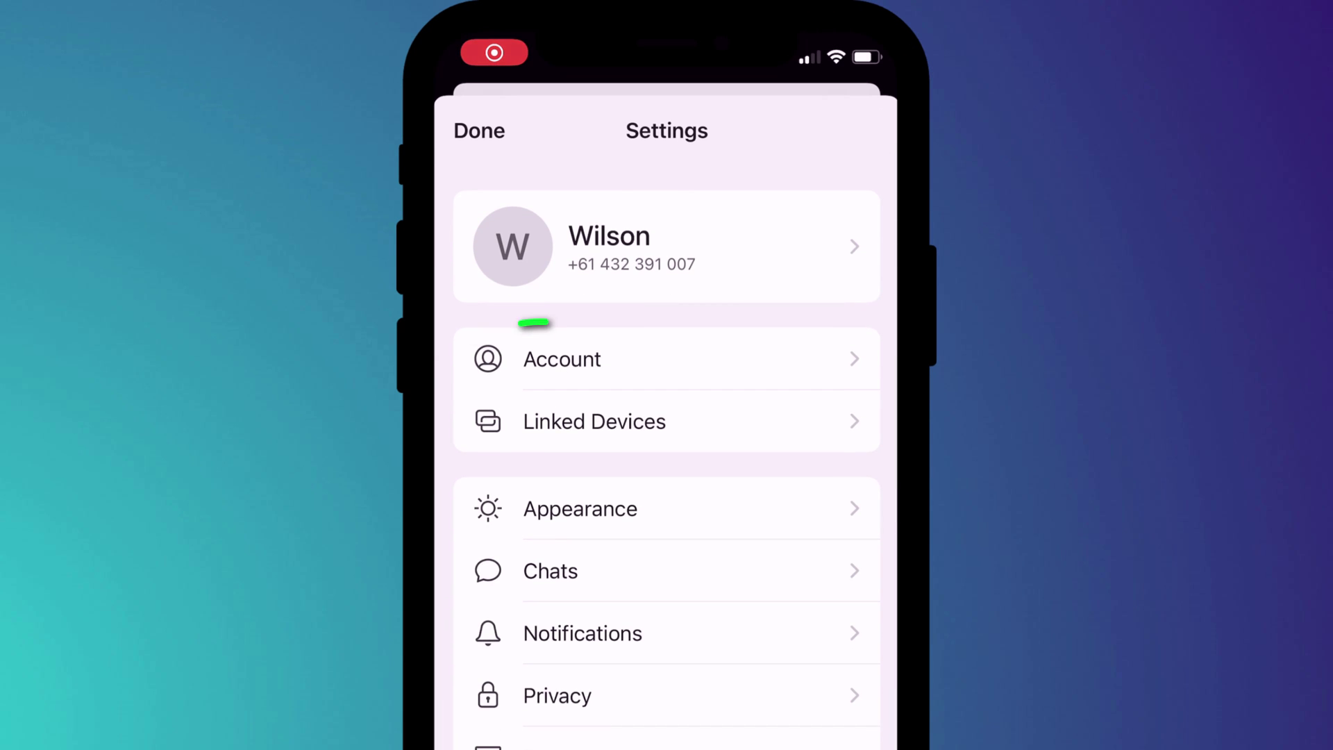
left_click(562, 359)
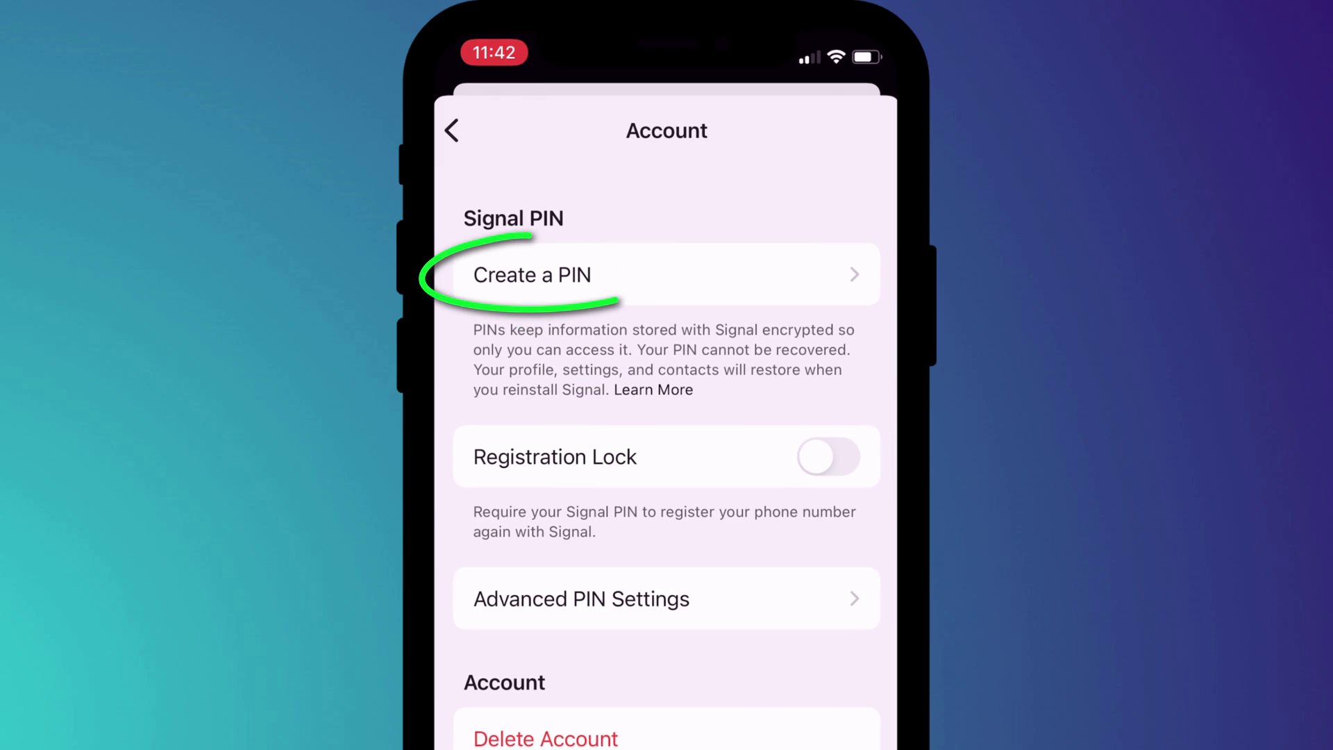
left_click(532, 275)
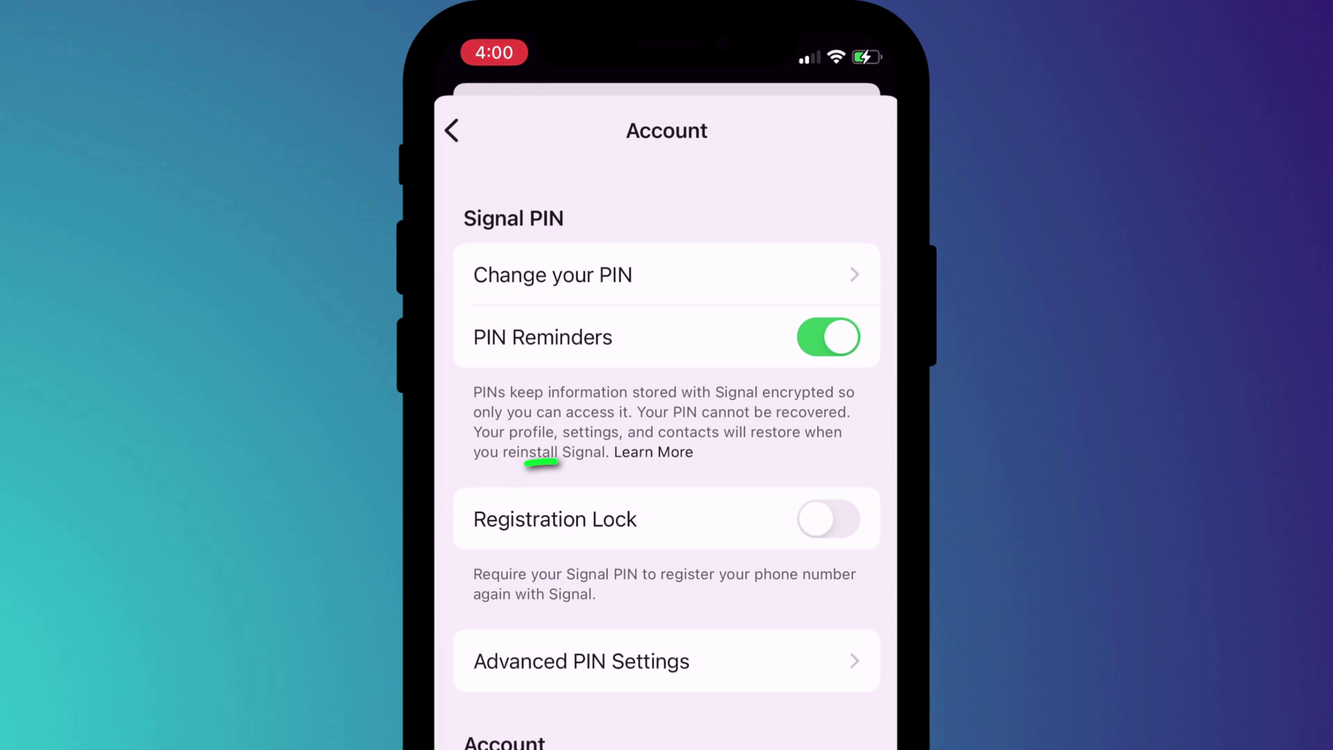
left_click(829, 520)
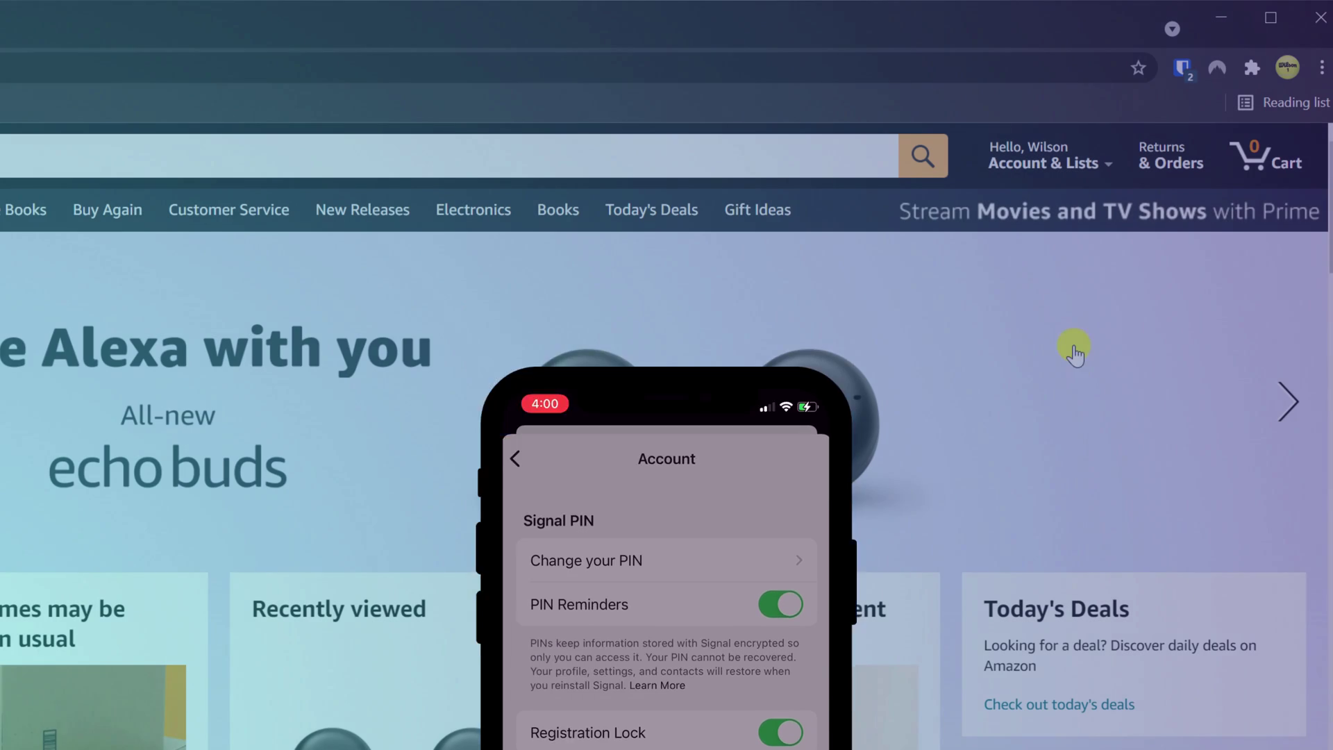
Step: Go to Your Account > Login & security and start Amazon's 2SV Settings setup
mouse_move(1107, 173)
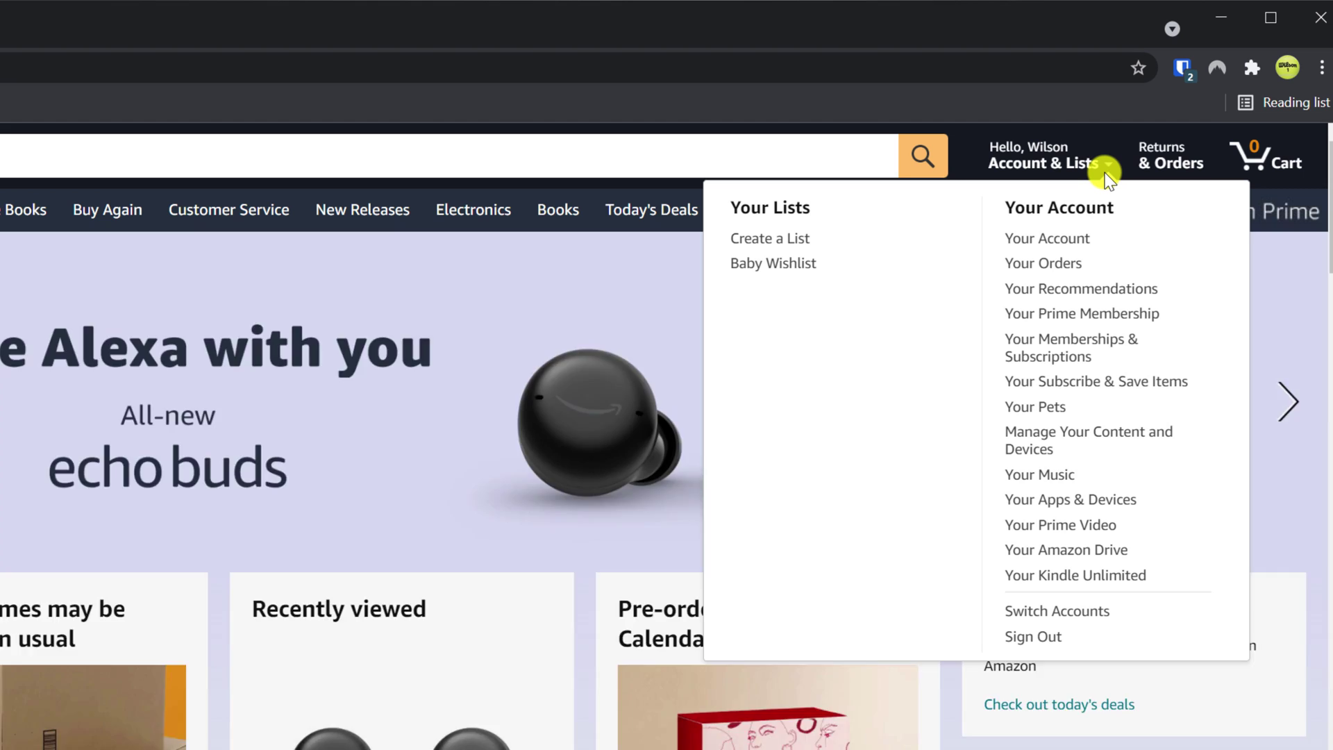
left_click(1073, 243)
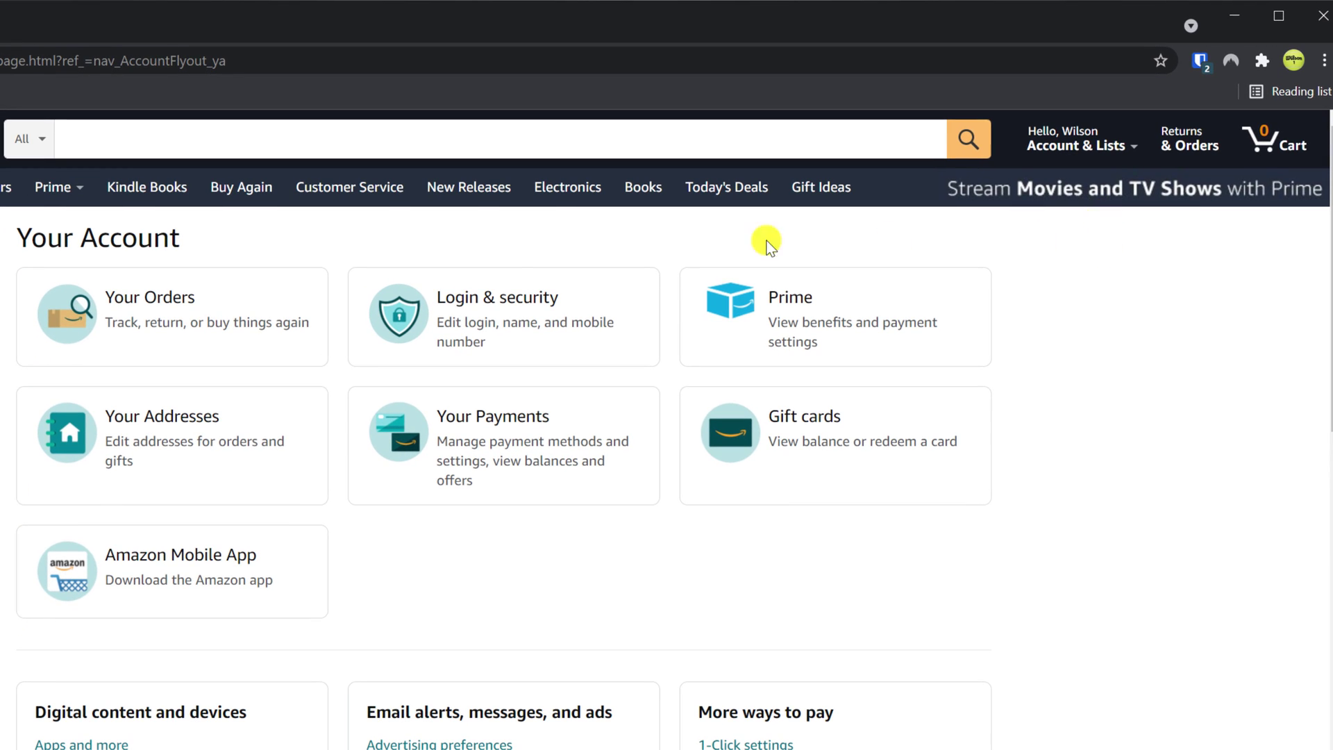
left_click(506, 313)
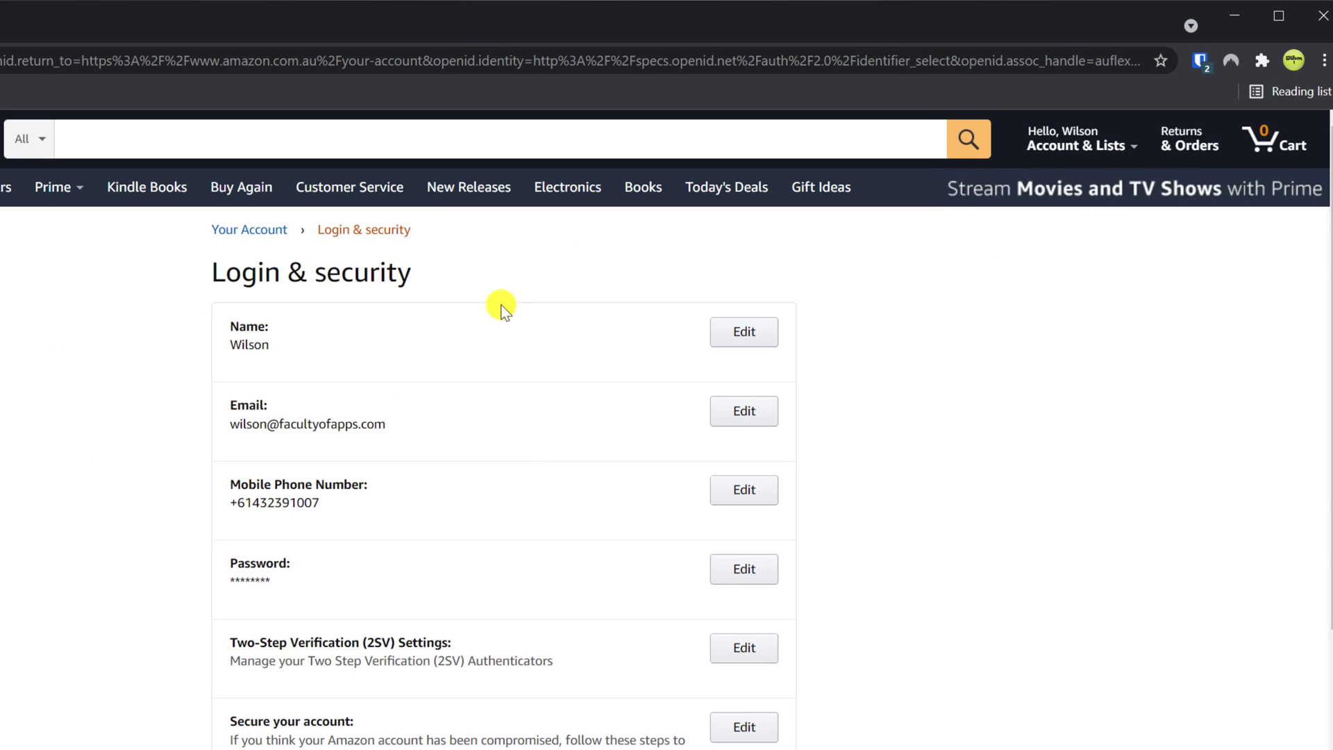
left_click(741, 654)
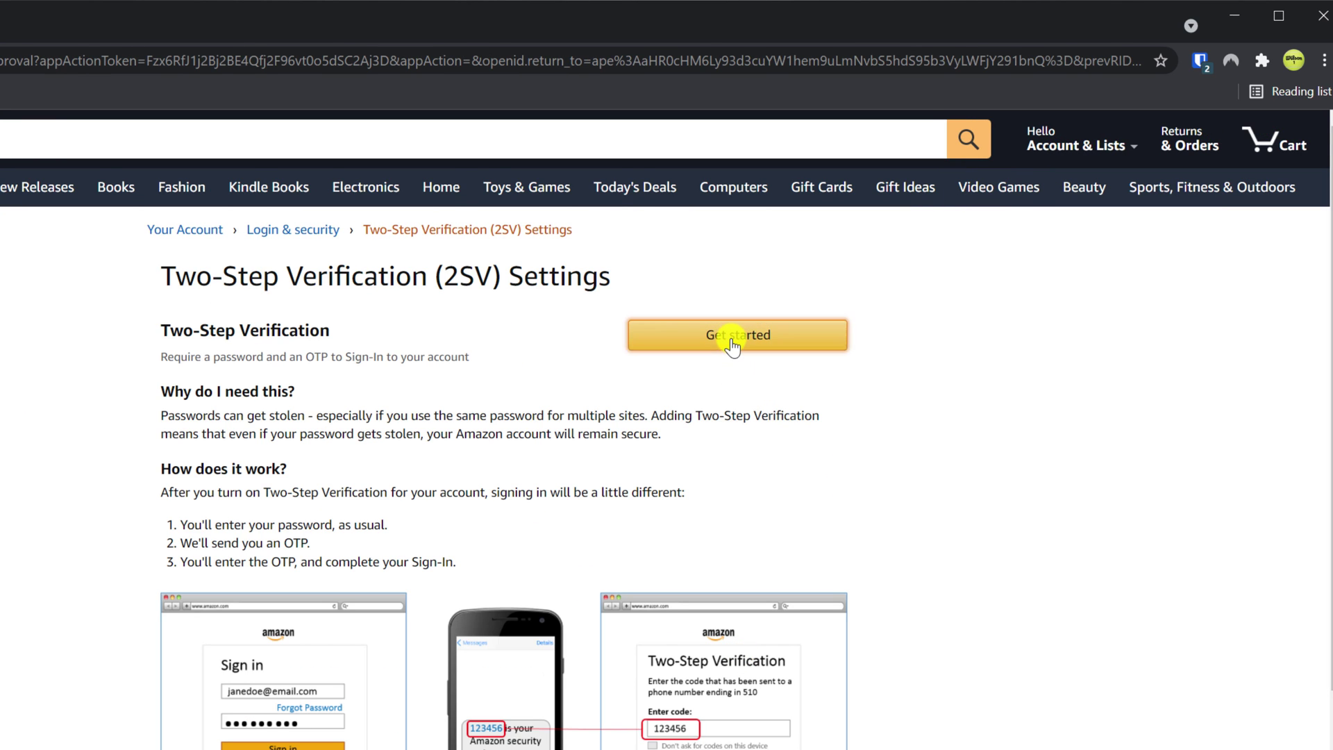
left_click(733, 340)
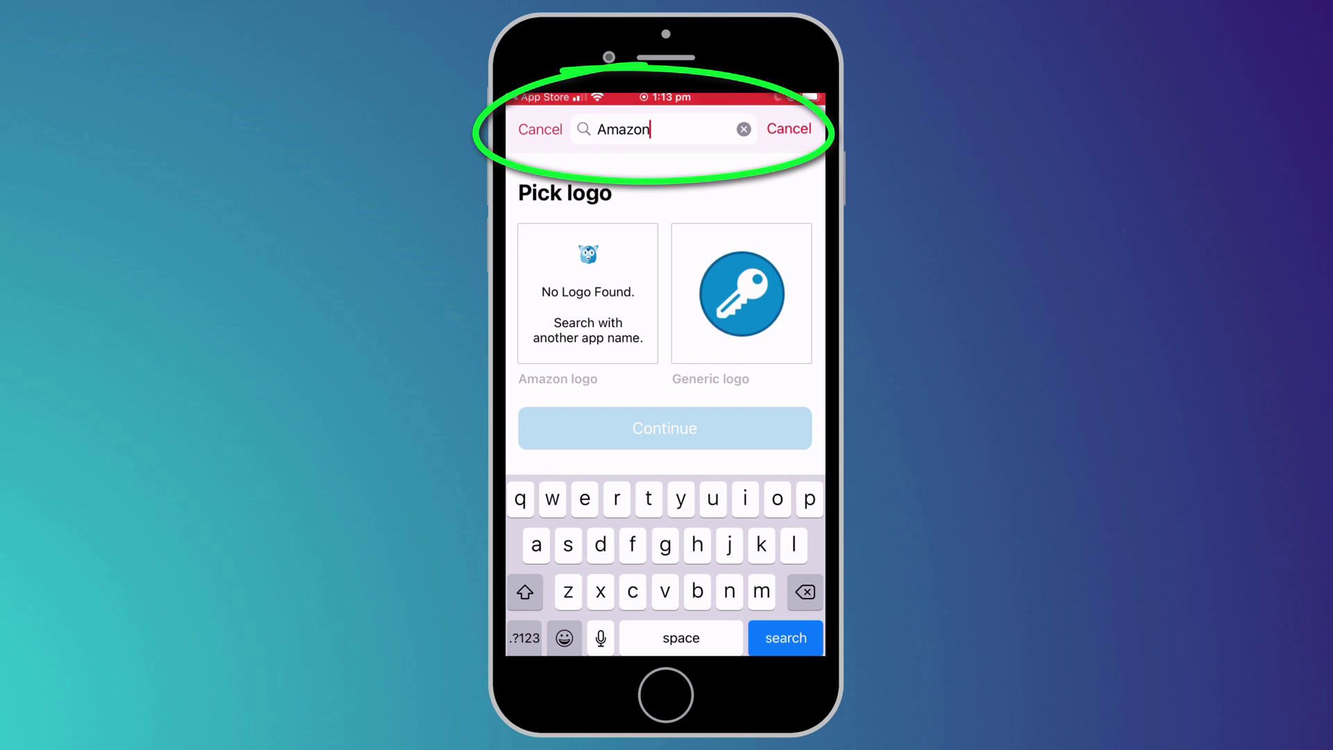
Step: Save the Amazon account in Authy with a green generic key logo and shortened nickname, then enter its code
left_click(741, 293)
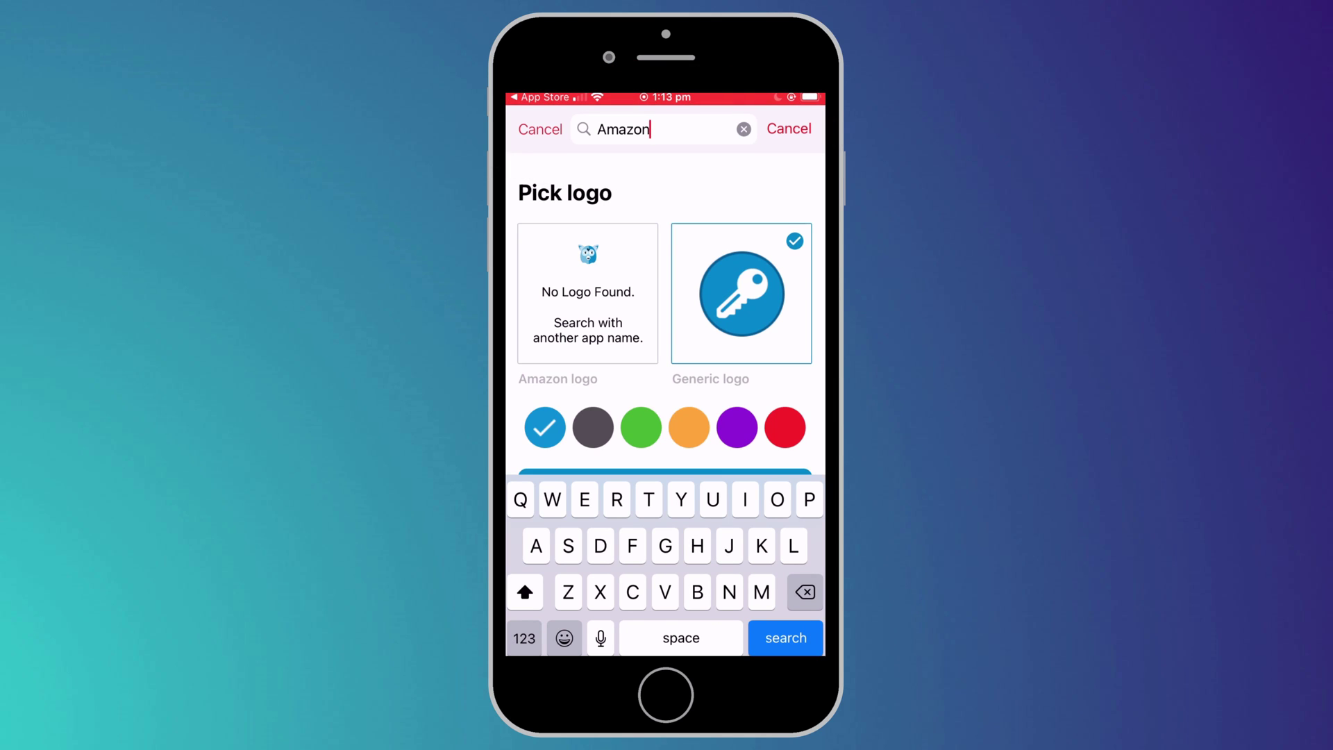
left_click(641, 427)
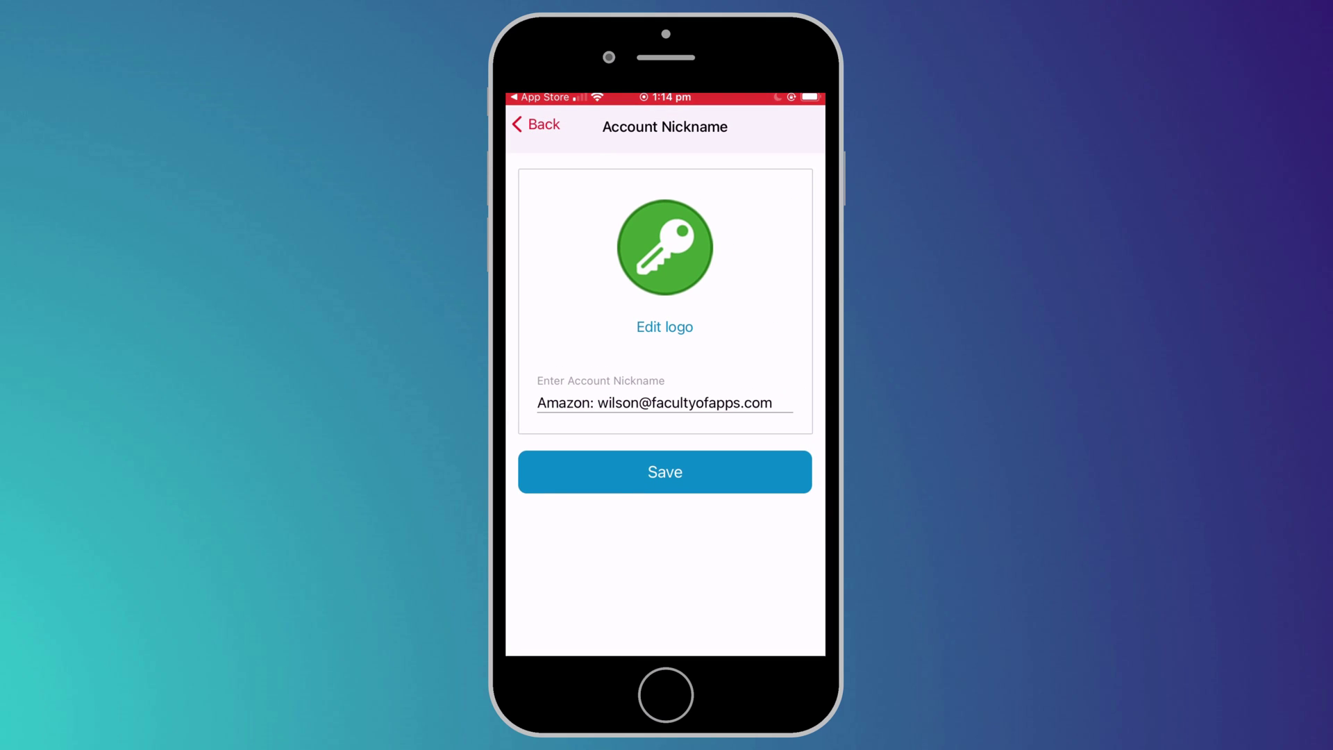
left_click(611, 402)
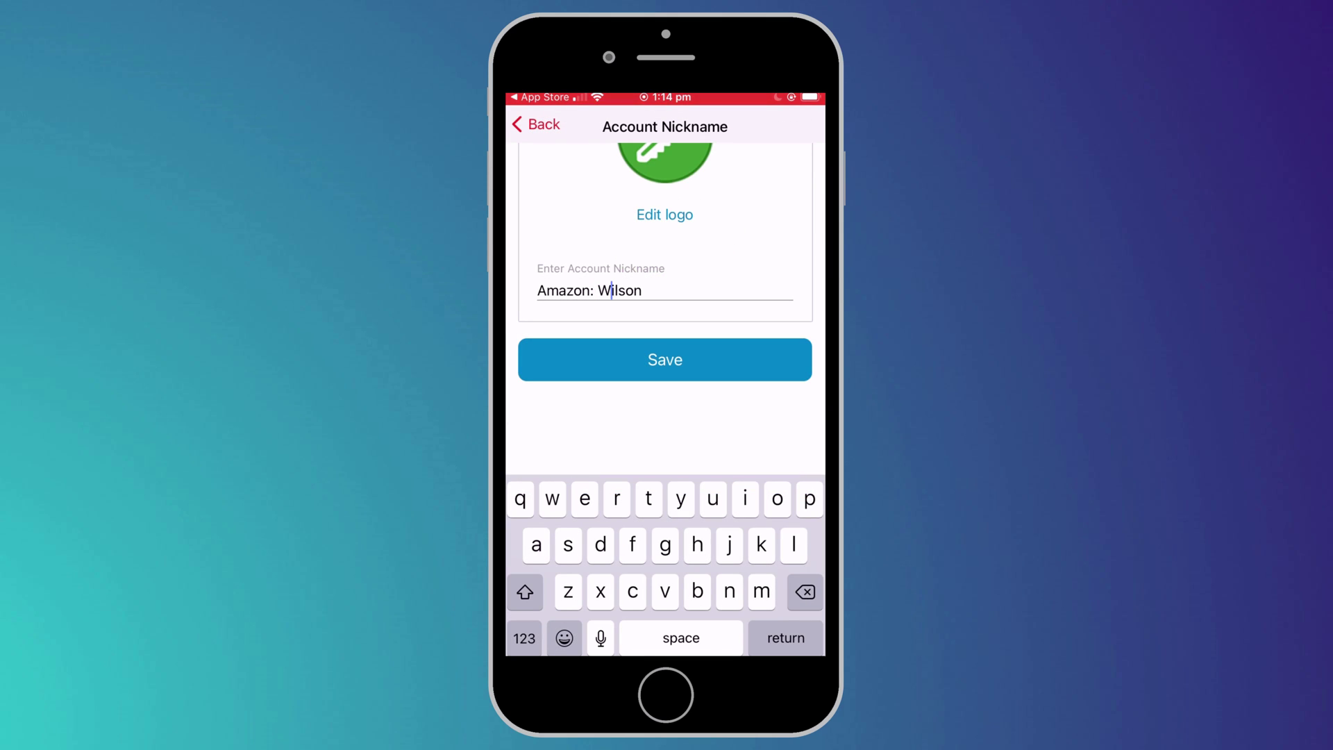
left_click(665, 359)
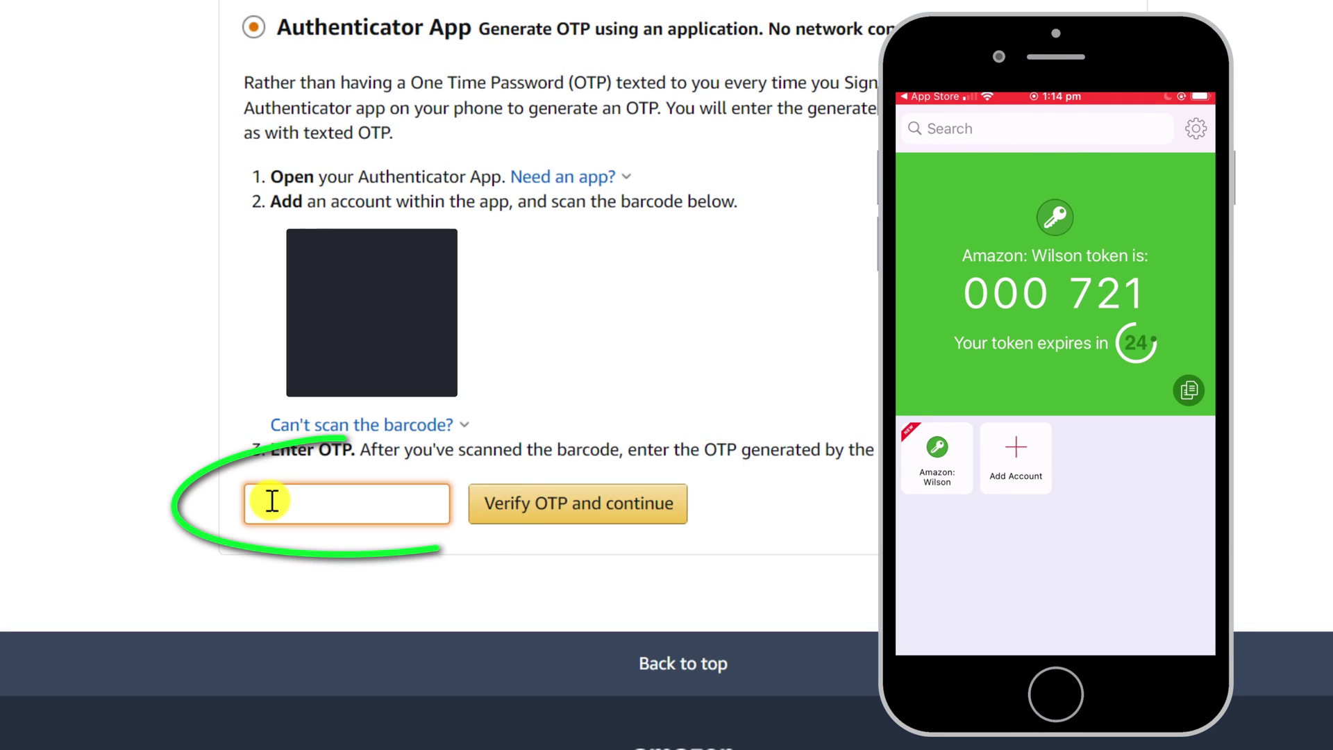
type("0")
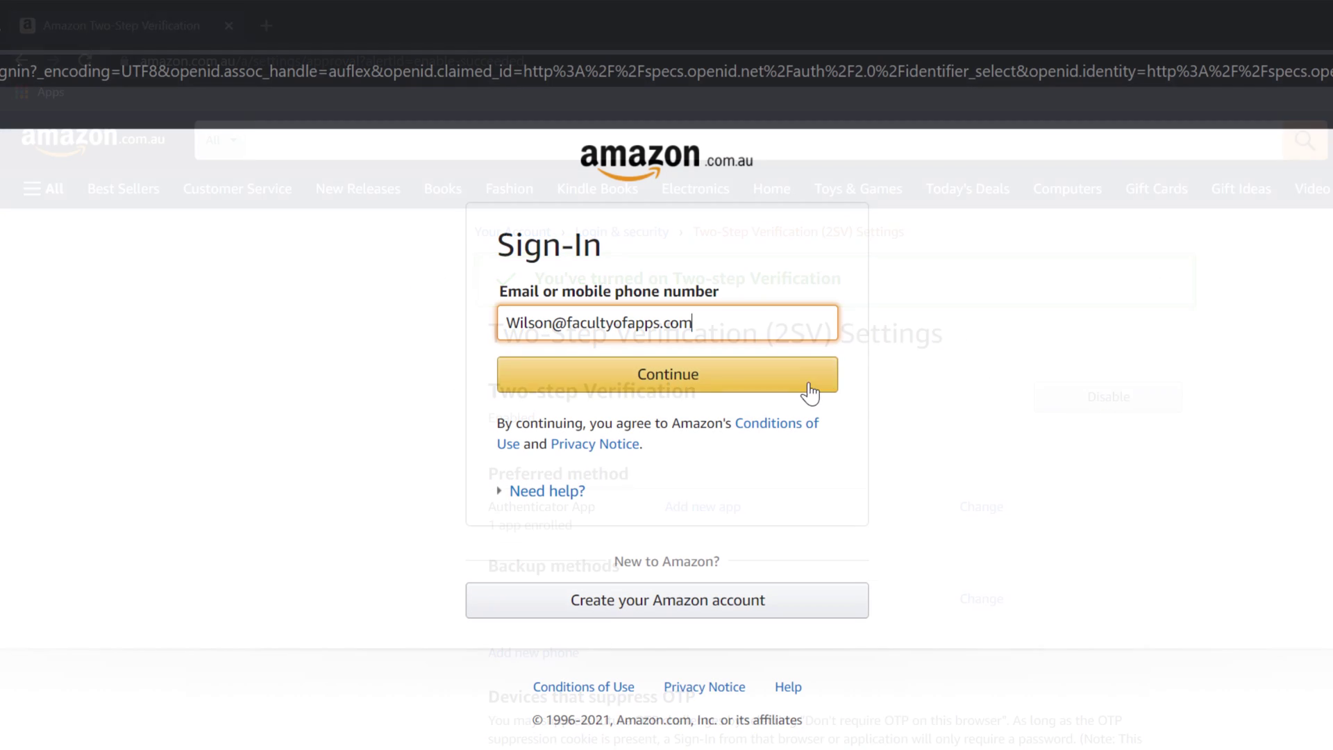
Step: Go from Amazon's Two-Step Verification Settings page to the Amazon sign-in page
left_click(810, 387)
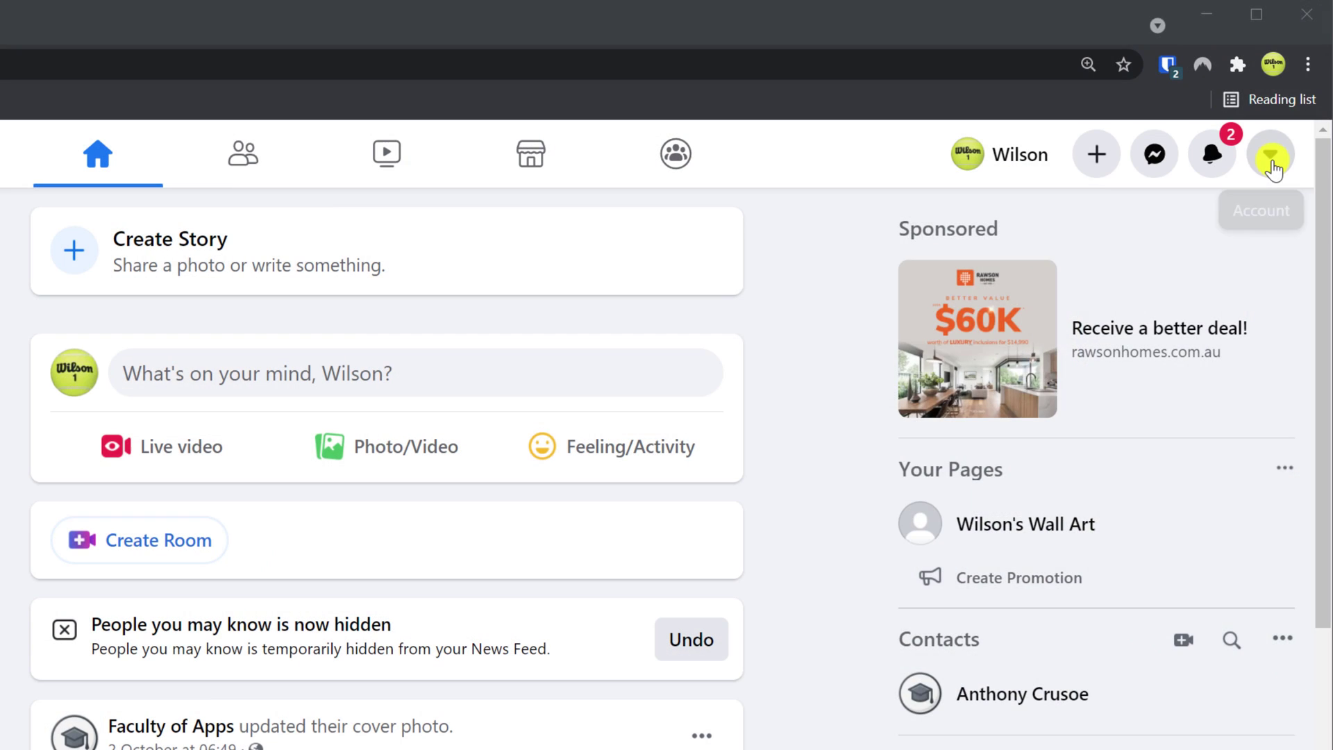
Step: In Facebook's Security and login settings, choose Authentication App for two-factor and continue to code entry
left_click(1271, 154)
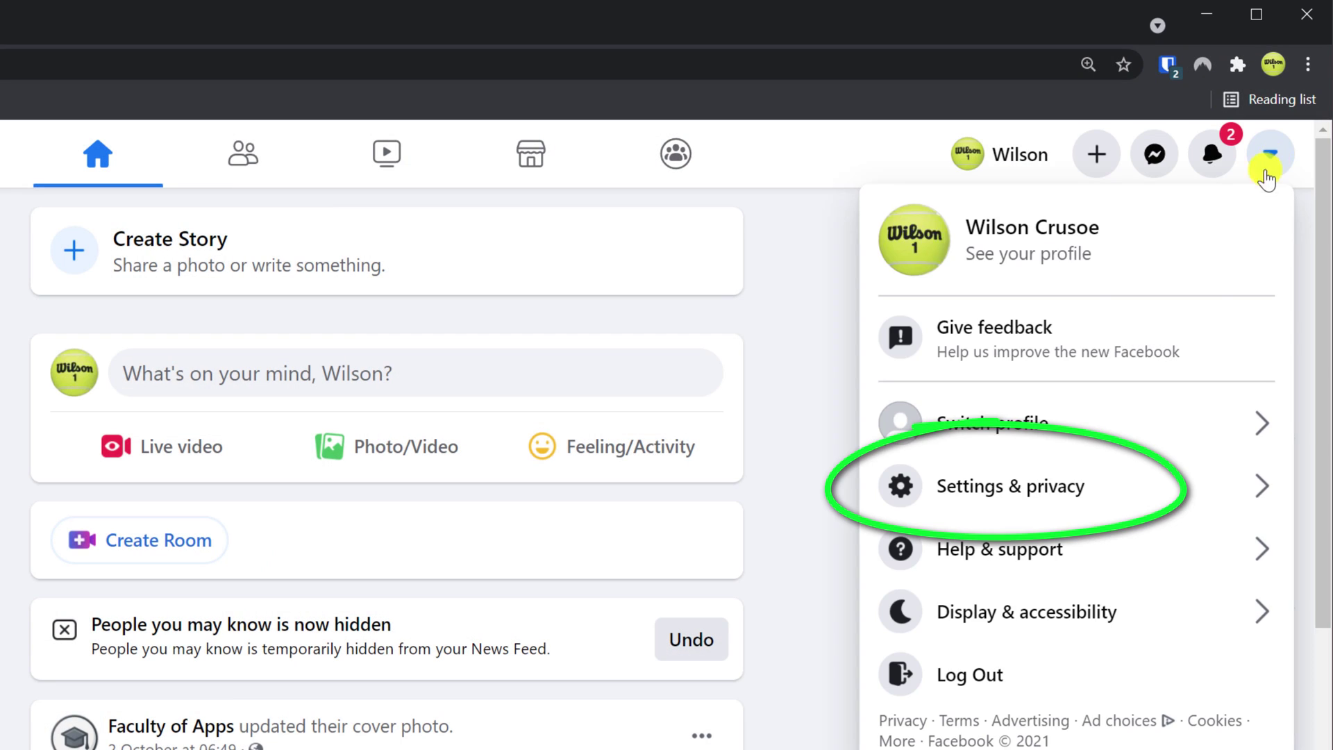
left_click(1050, 494)
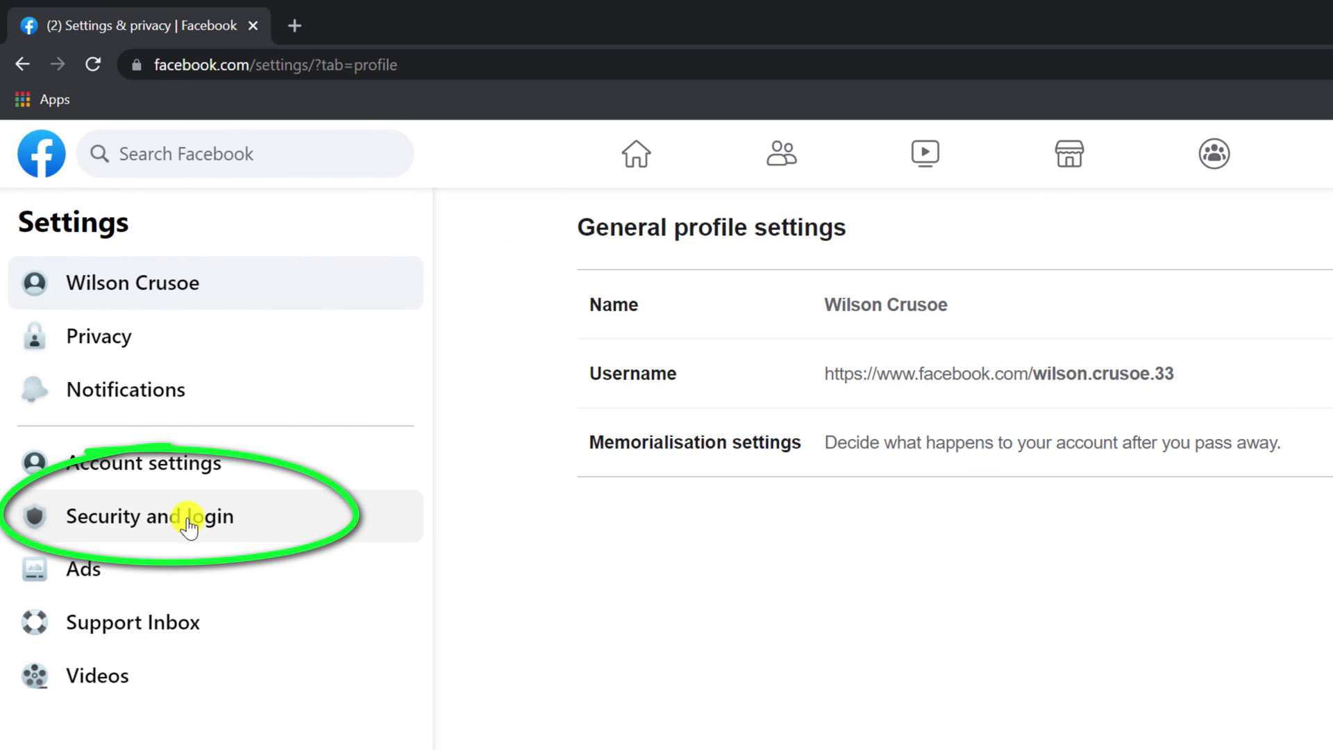
left_click(187, 523)
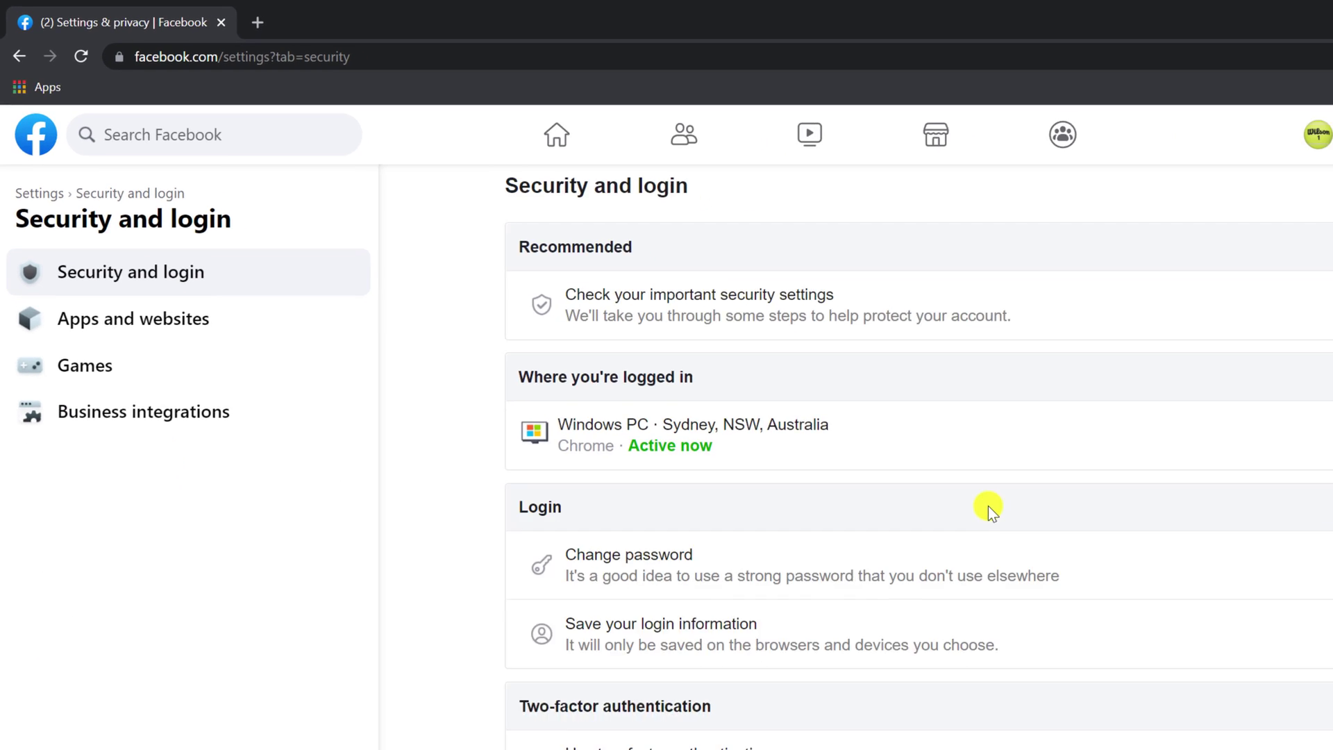
scroll(989, 505, "down", 5)
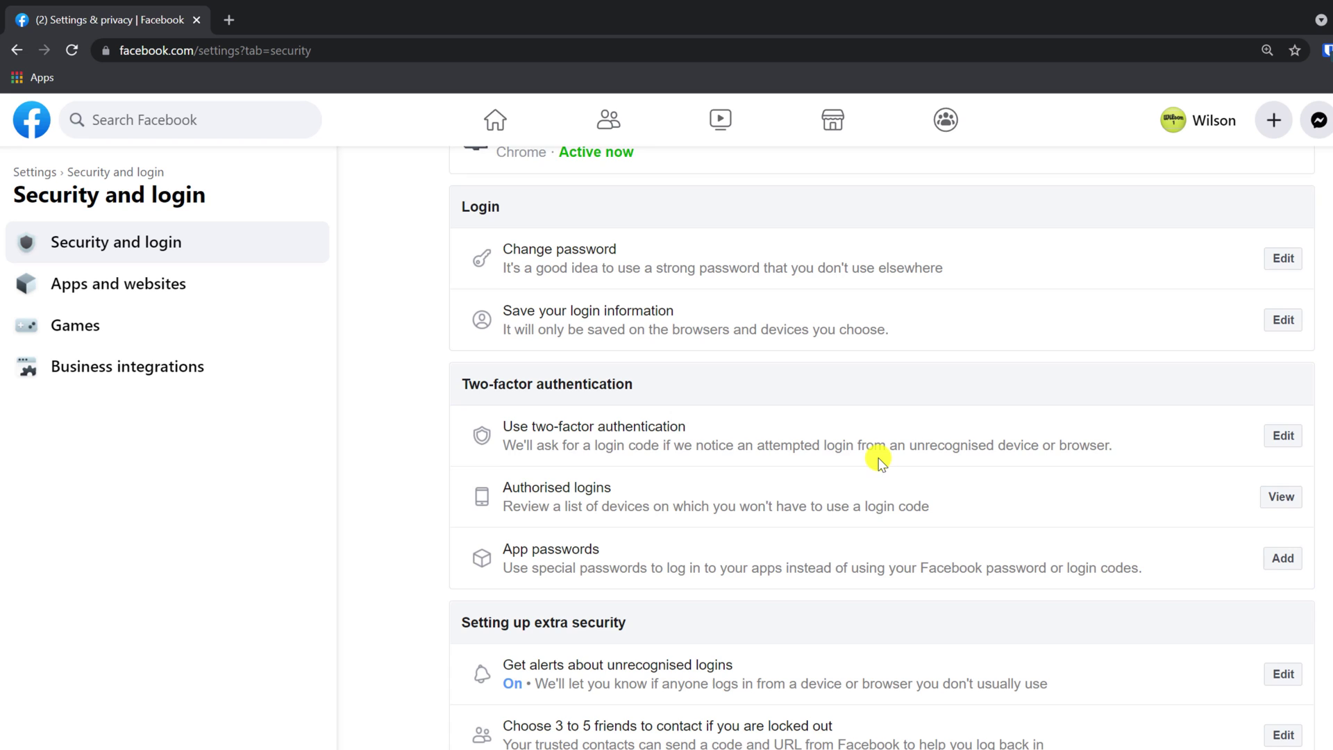
scroll(878, 460, "down", 1)
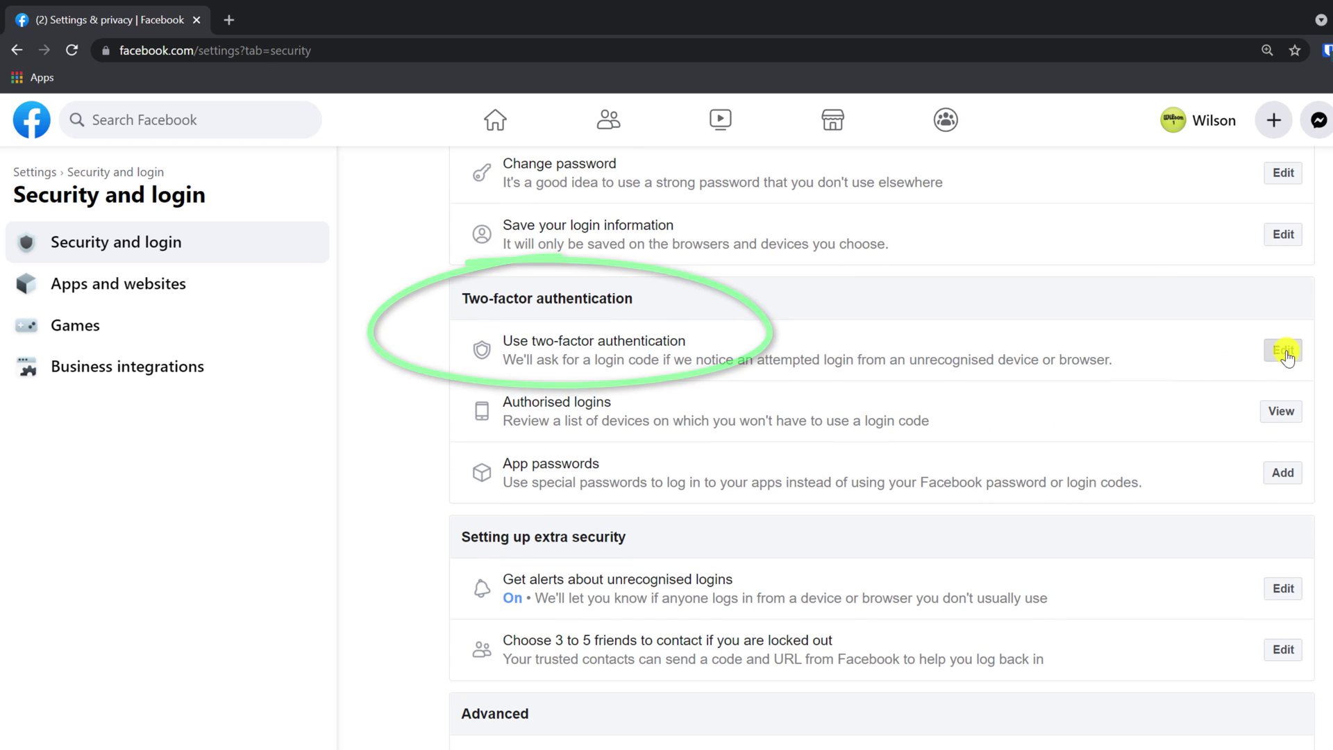
left_click(1284, 350)
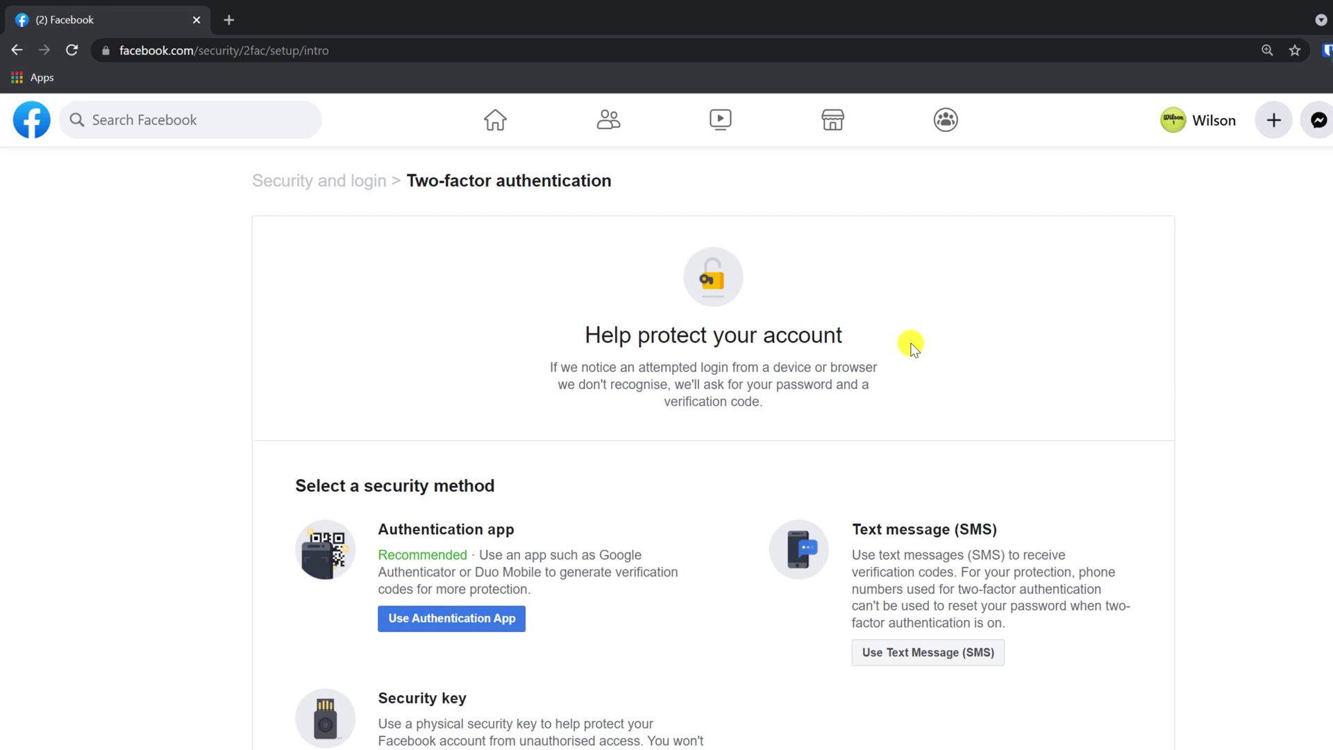
scroll(911, 347, "down", 2)
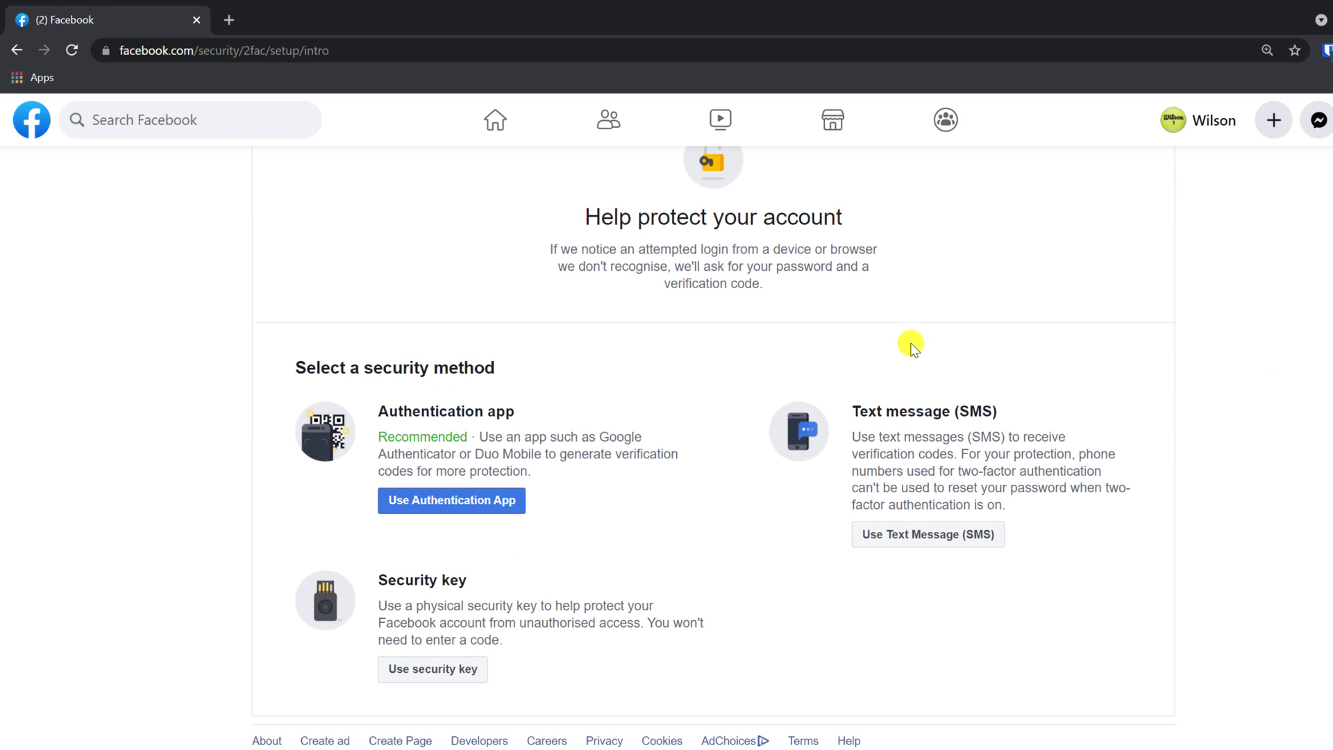
left_click(469, 507)
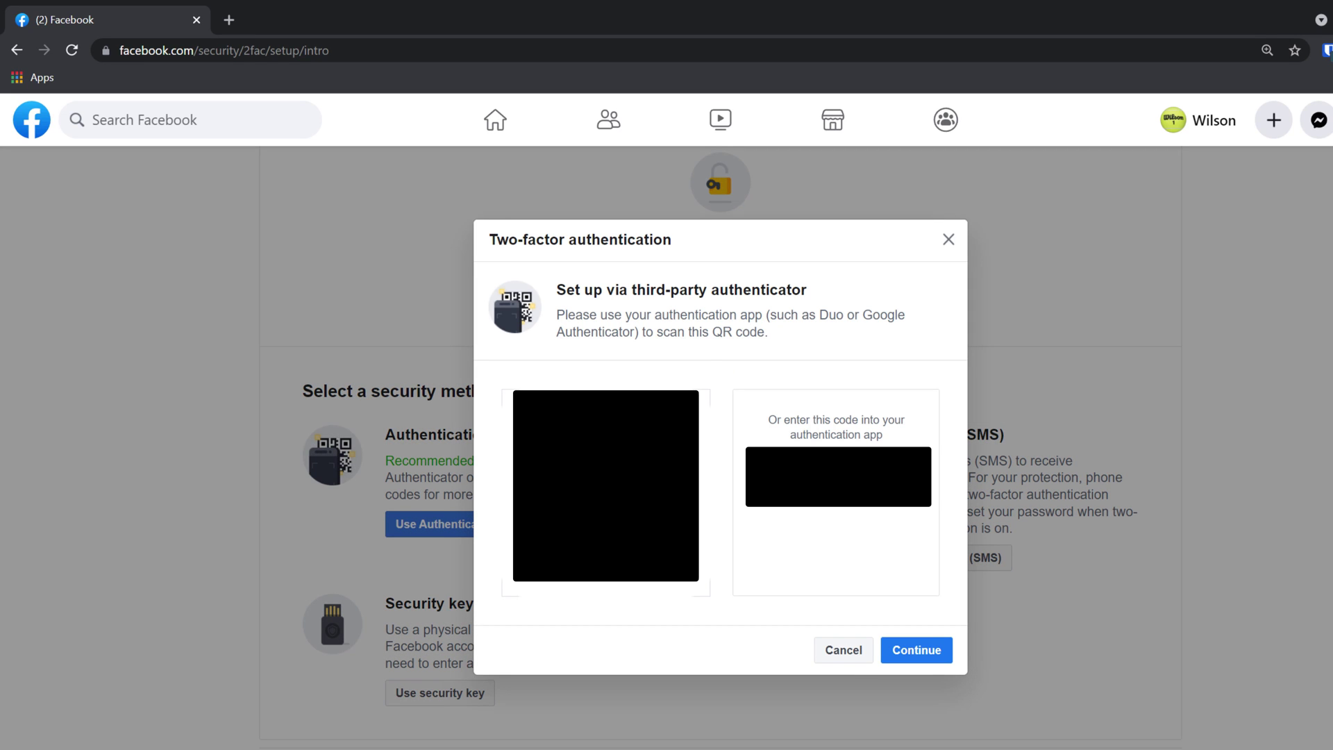
left_click(911, 649)
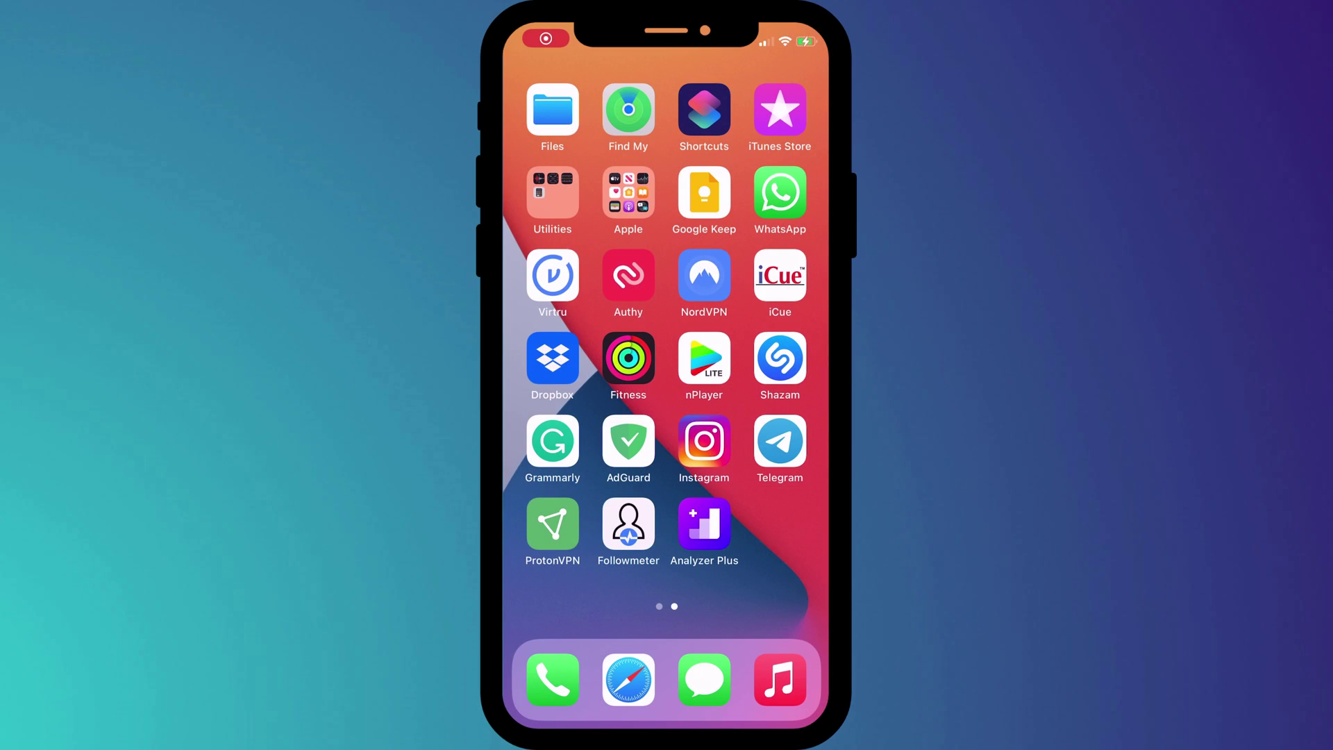
Step: Open Instagram's settings from the profile and request a manual setup key for authentication-app two-factor
left_click(702, 442)
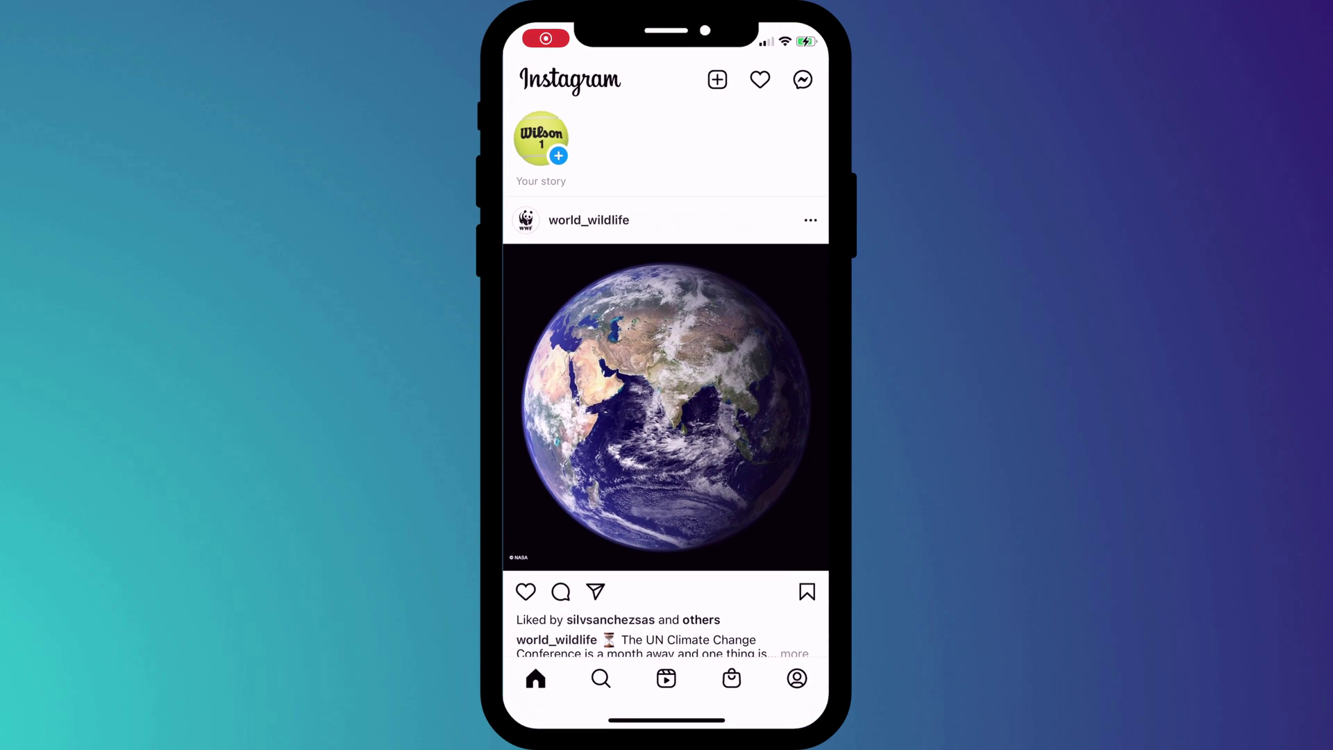
left_click(797, 678)
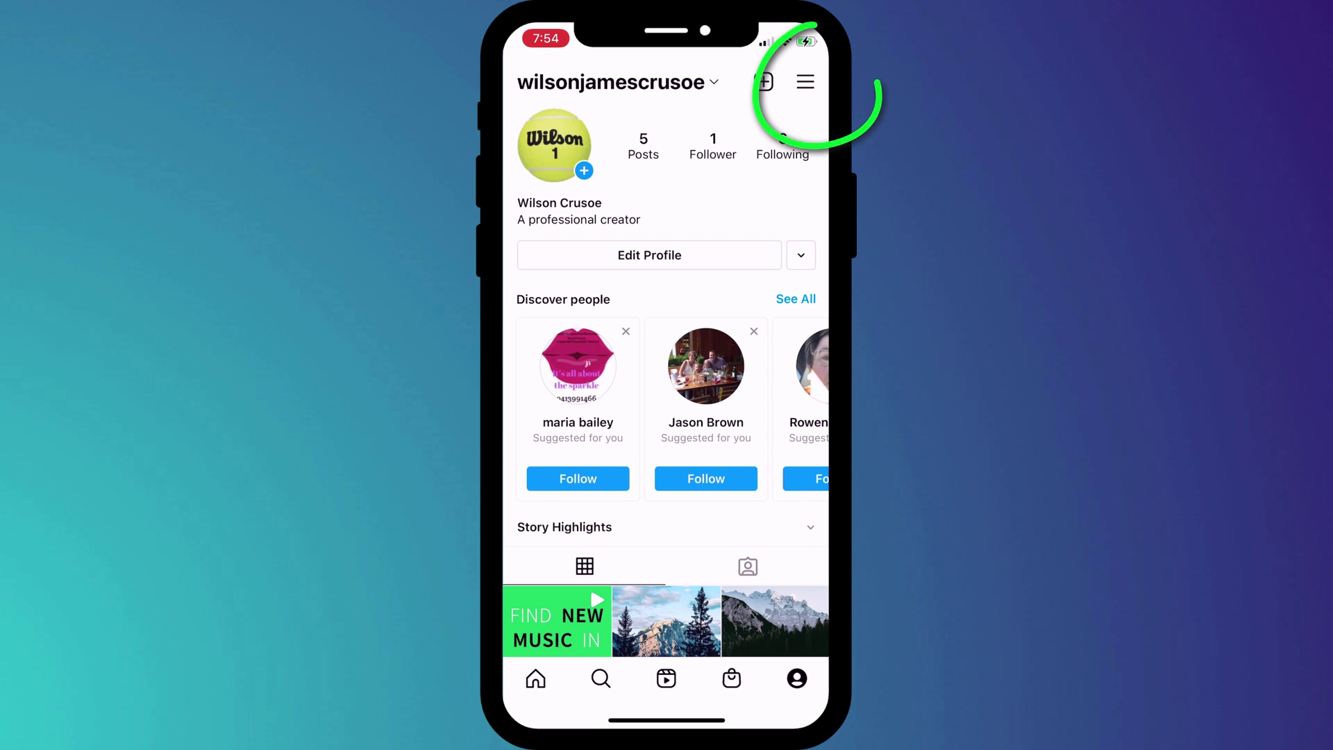
left_click(805, 81)
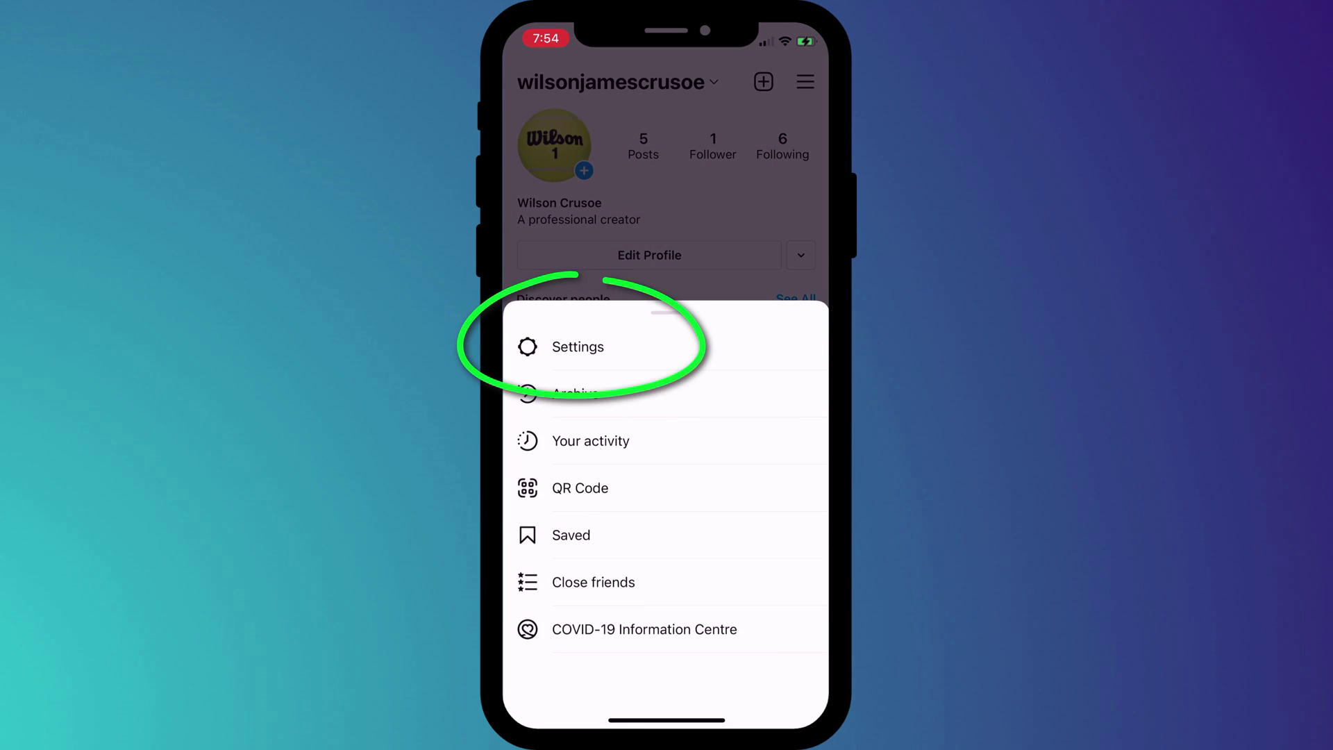
left_click(562, 345)
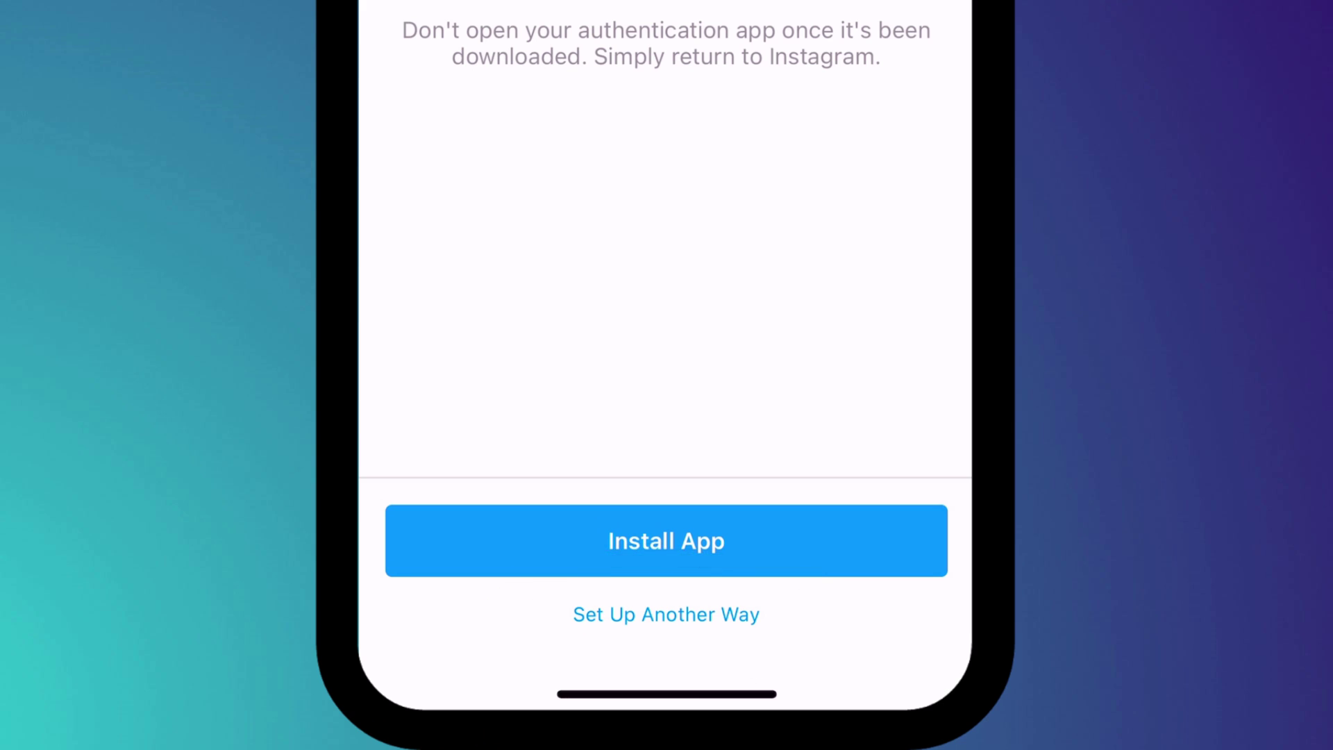
left_click(667, 614)
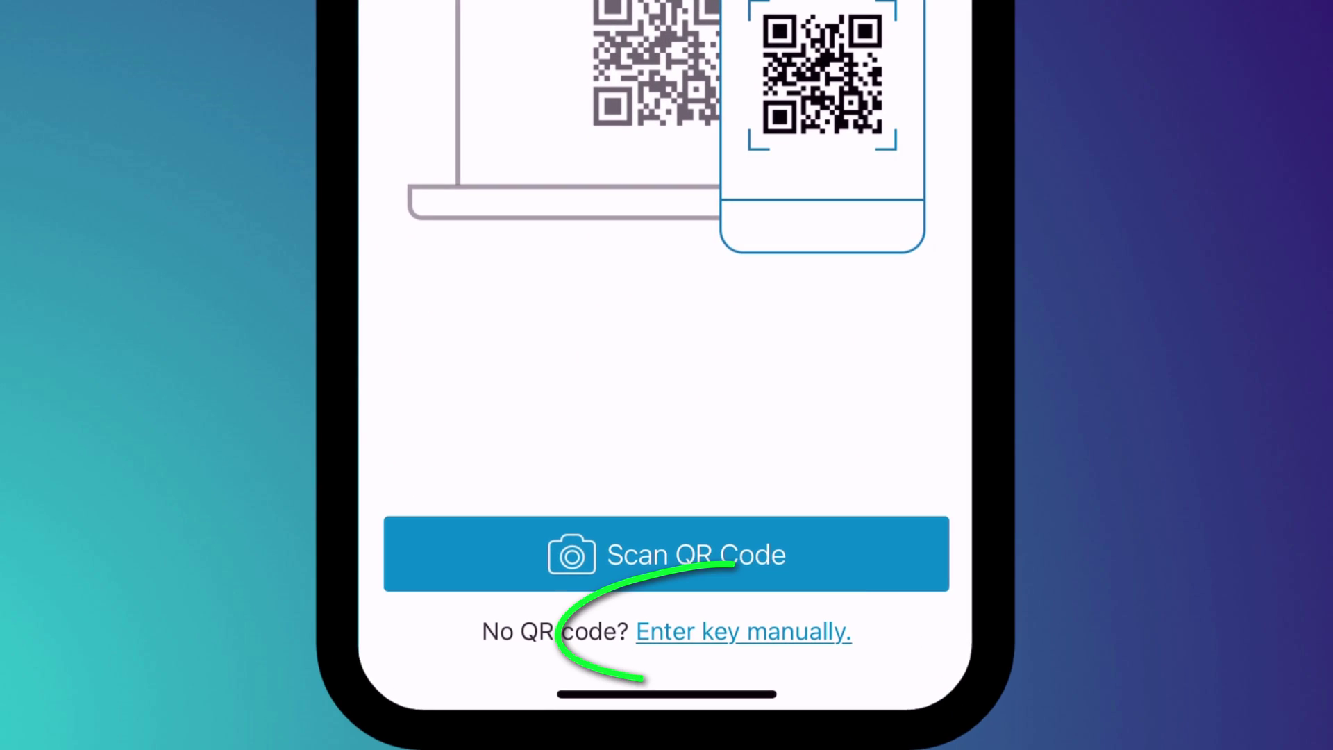
Step: Paste Instagram's setup key into Authy, keep the Instagram logo, and save with nickname 'Instagram'
left_click(744, 631)
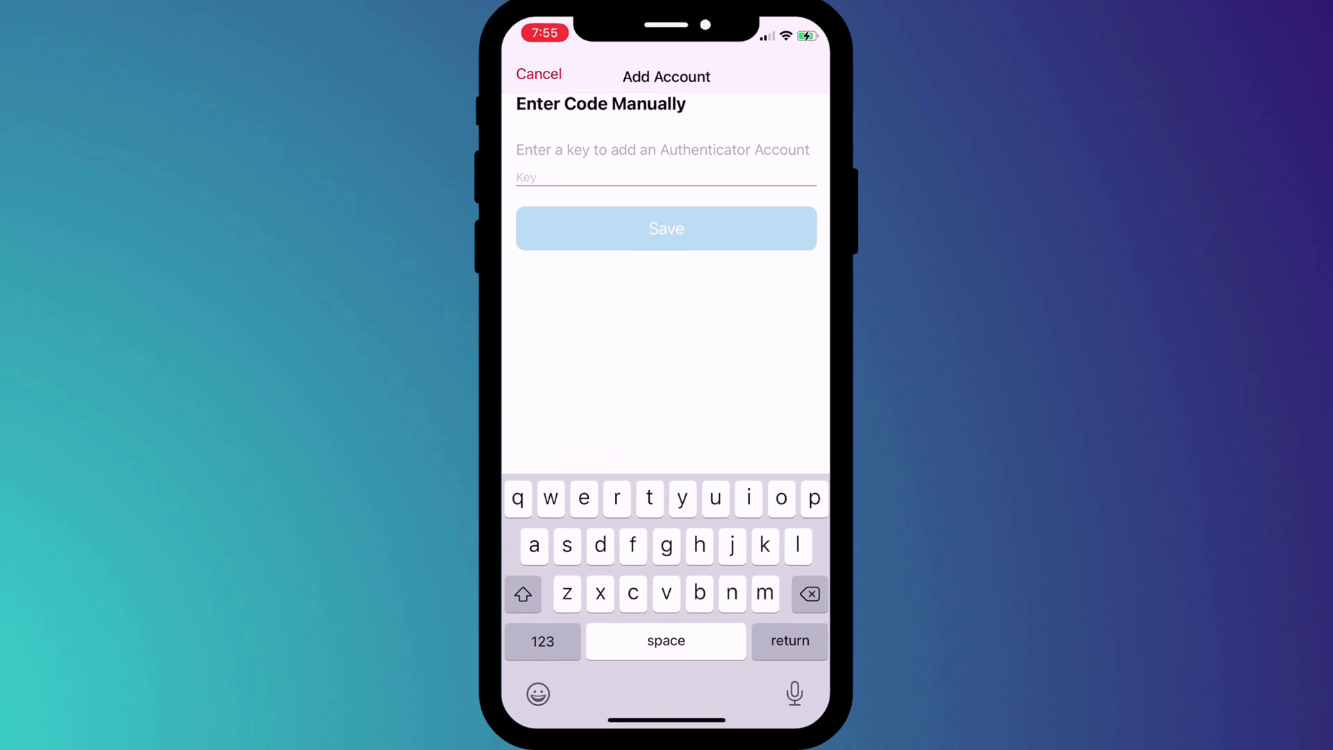
left_click(528, 181)
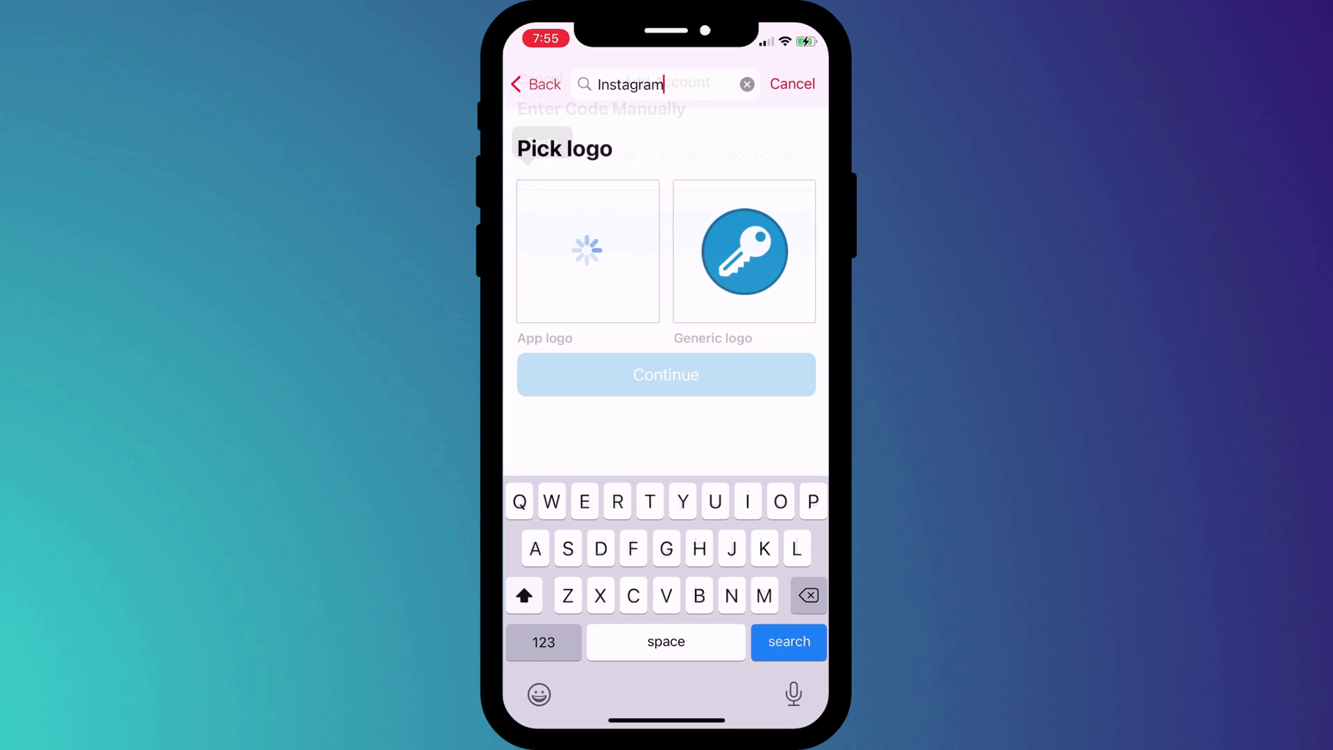
key("Return")
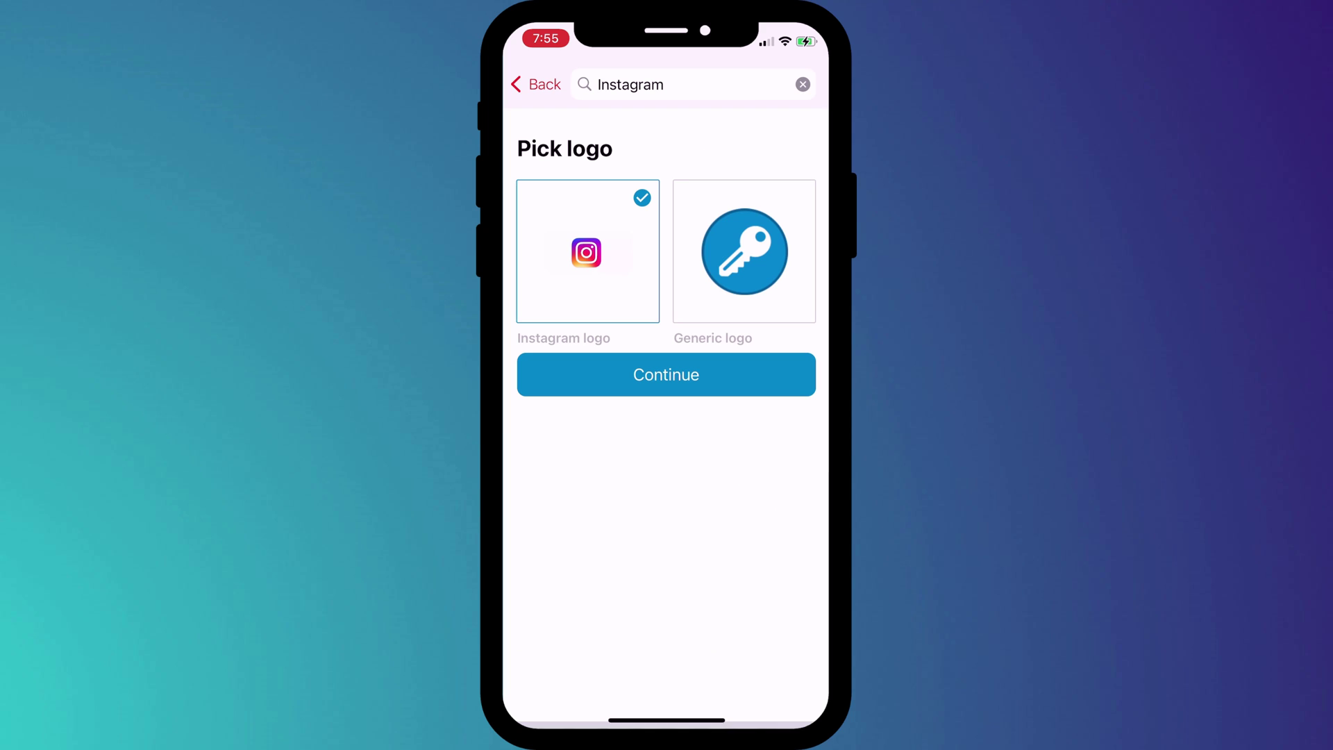
left_click(666, 375)
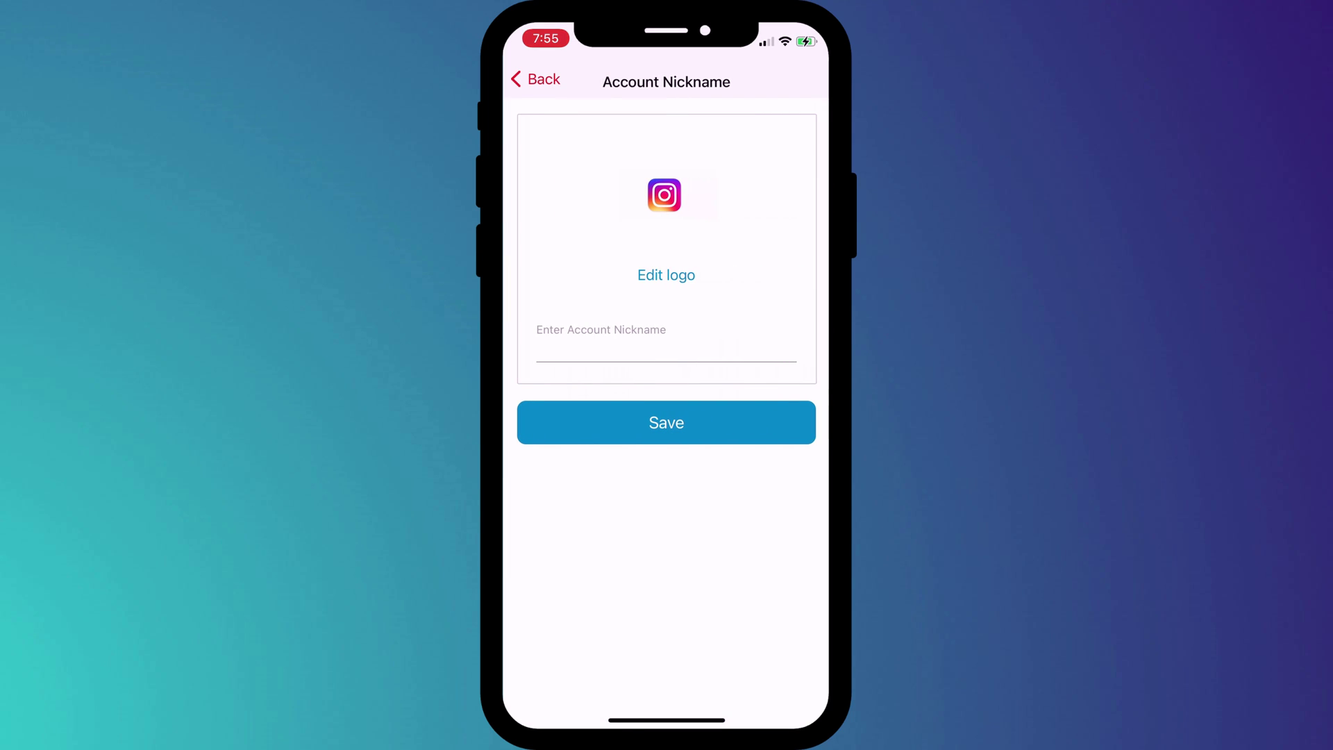
left_click(665, 352)
type("Instagram")
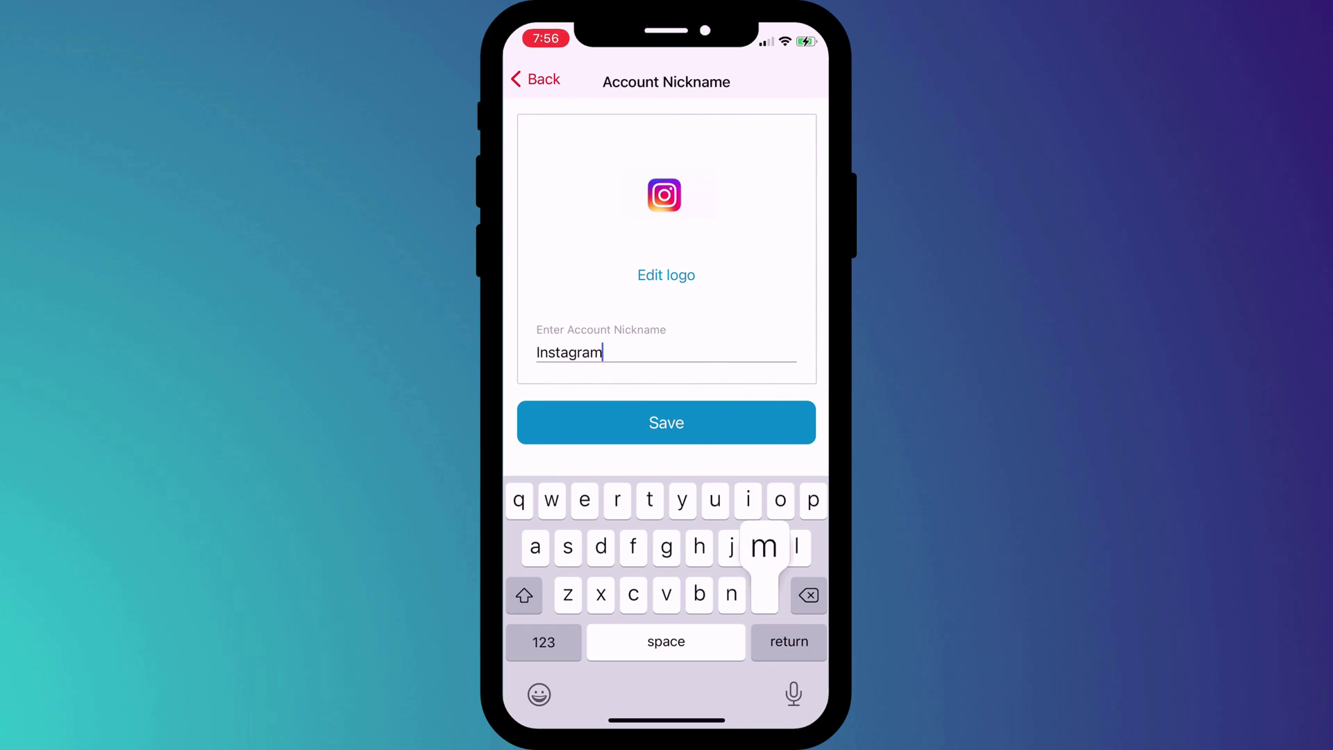
left_click(666, 422)
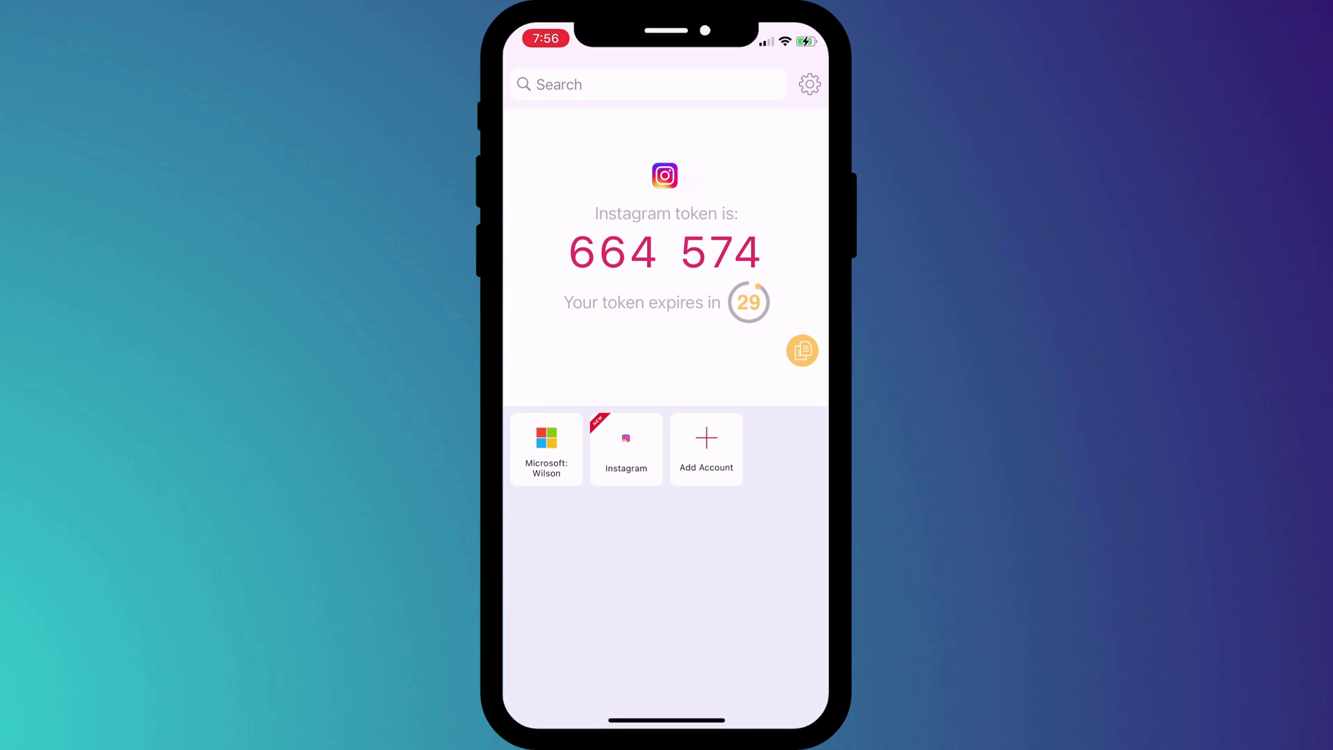
left_click_drag(667, 720, 666, 486)
Step: Enter Authy's six-digit Instagram code as the confirmation code and continue to the backup codes
left_click(655, 348)
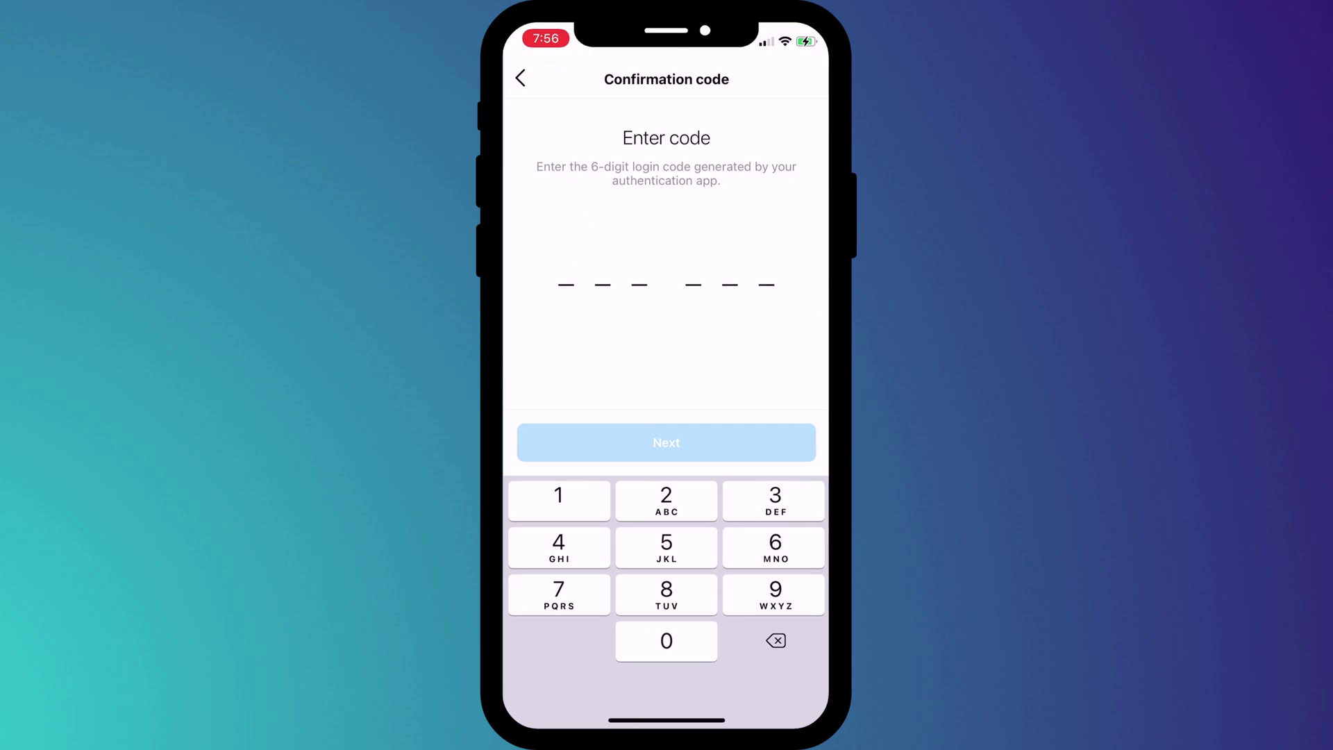
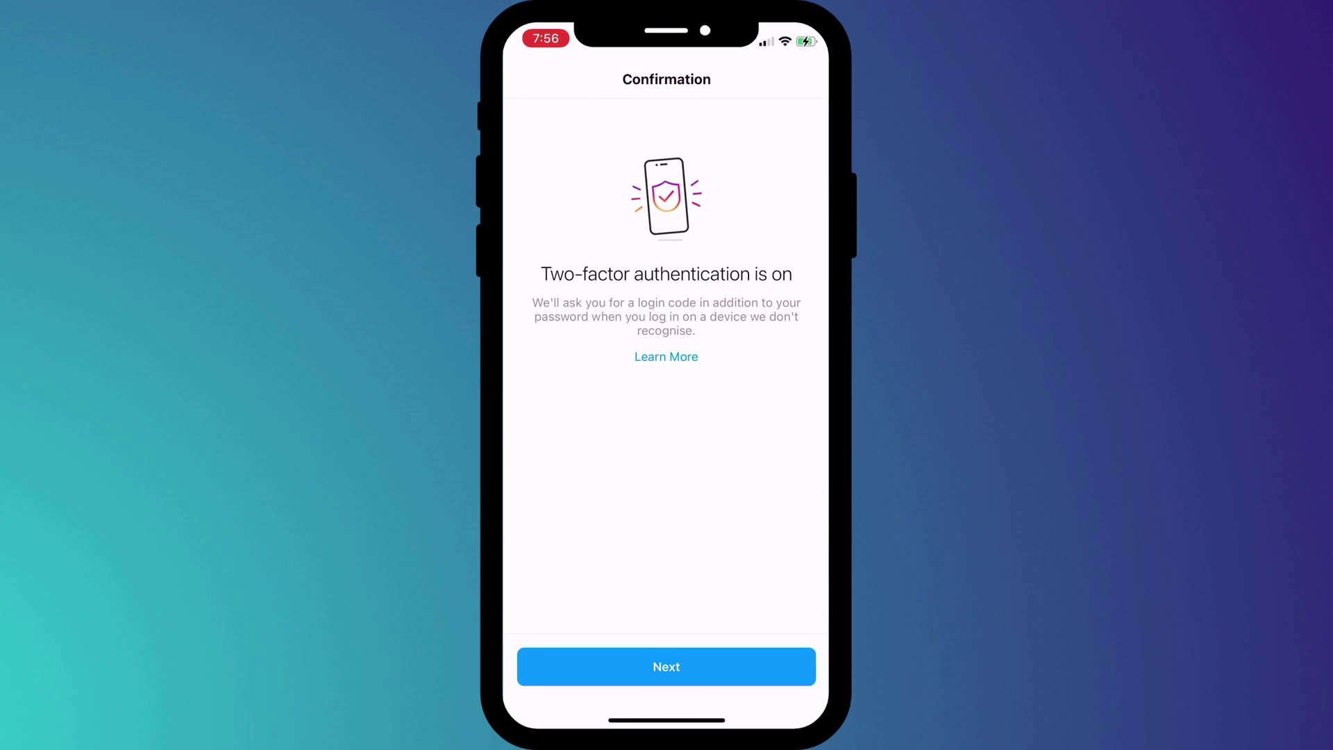
left_click(666, 667)
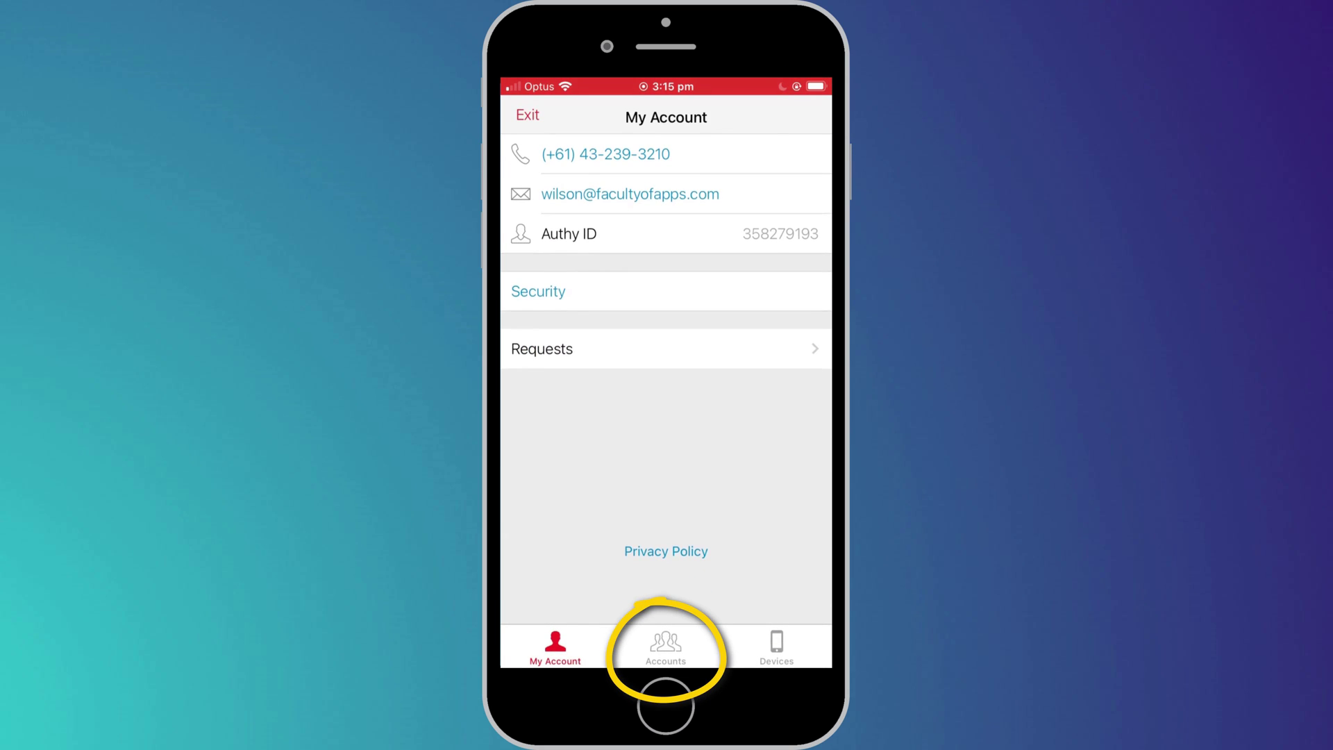
Step: Switch on Authenticator Backups in Authy's Accounts settings and bring up the Backups Password screen
left_click(666, 646)
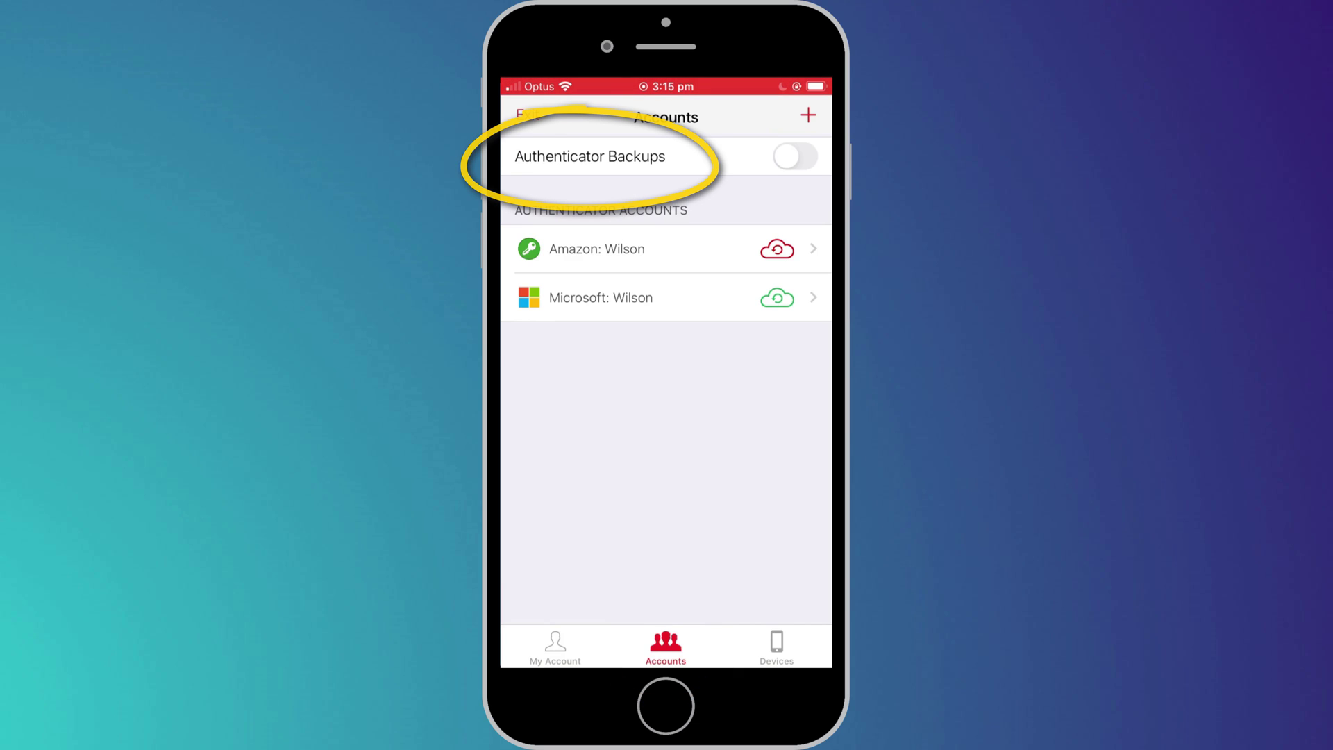
left_click(795, 156)
left_click(571, 194)
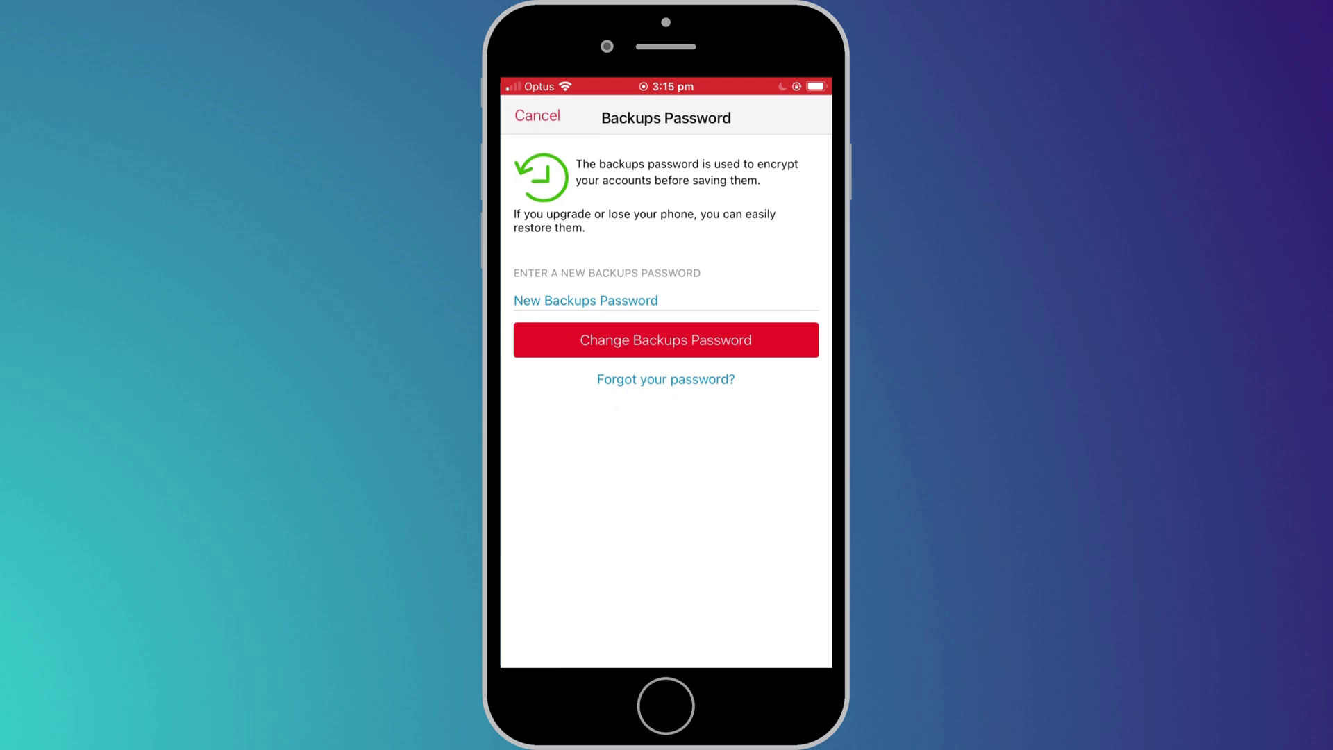